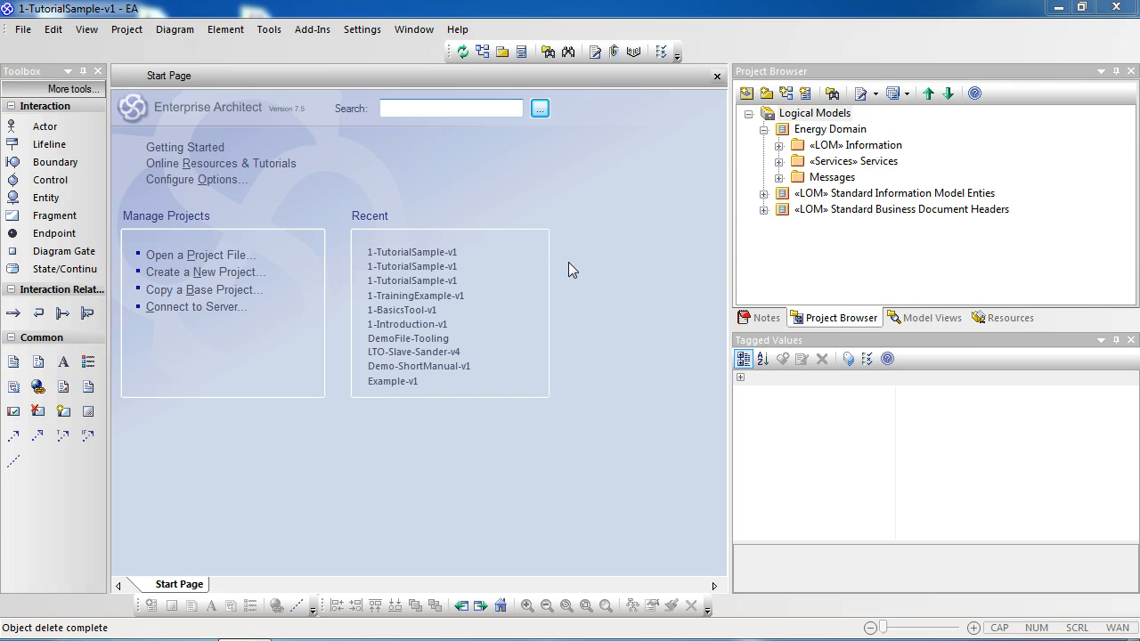
Step: Expand and browse the Energy Domain package tree, examining the Services, request, response and Messages packages
{"action": "left_click", "coordinate": [821, 132]}
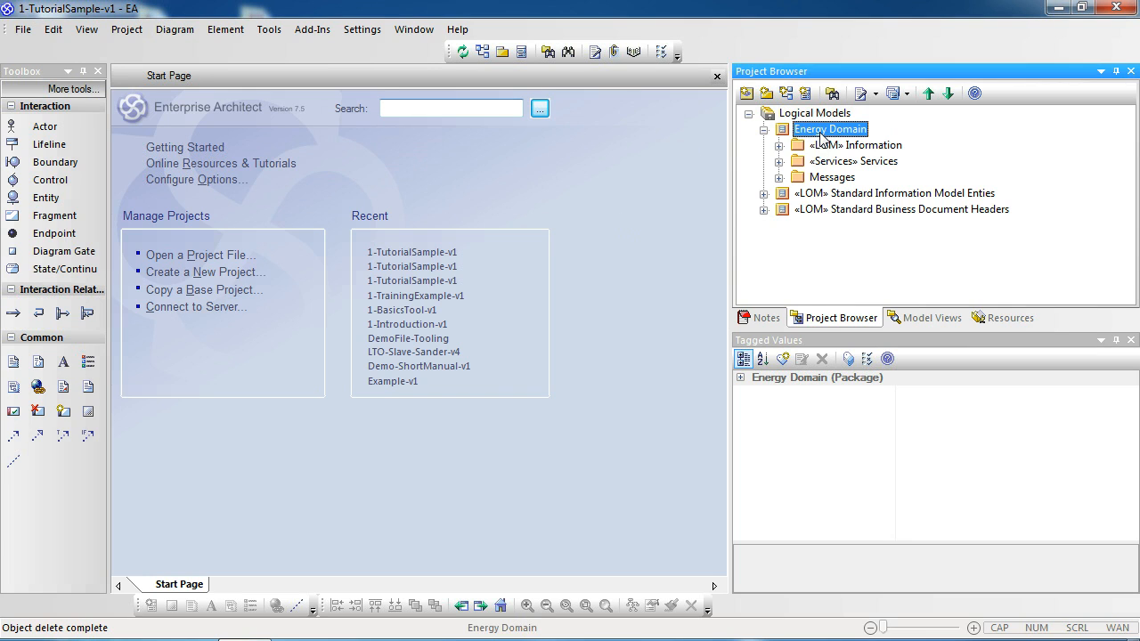
{"action": "left_click", "coordinate": [839, 164]}
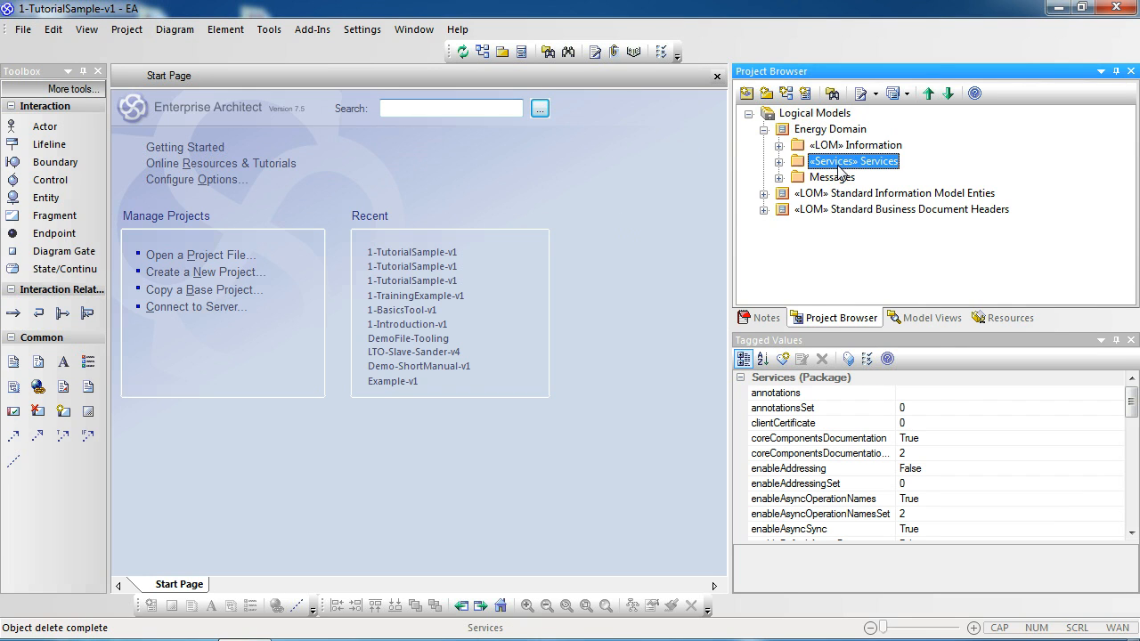
{"action": "left_click", "coordinate": [779, 161]}
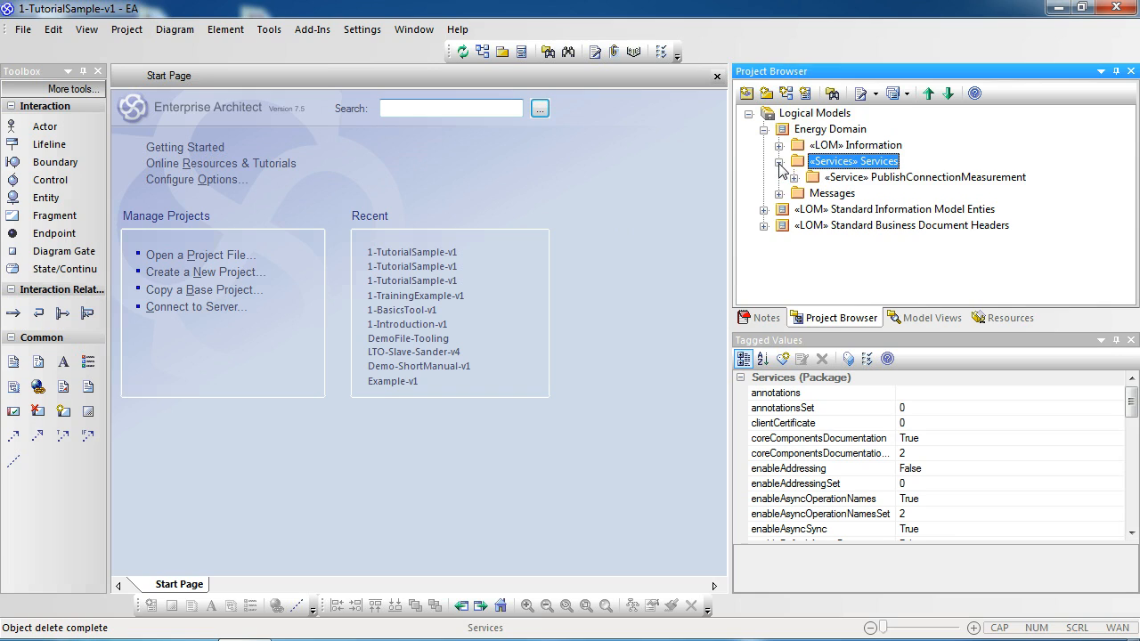
{"action": "left_click", "coordinate": [901, 180]}
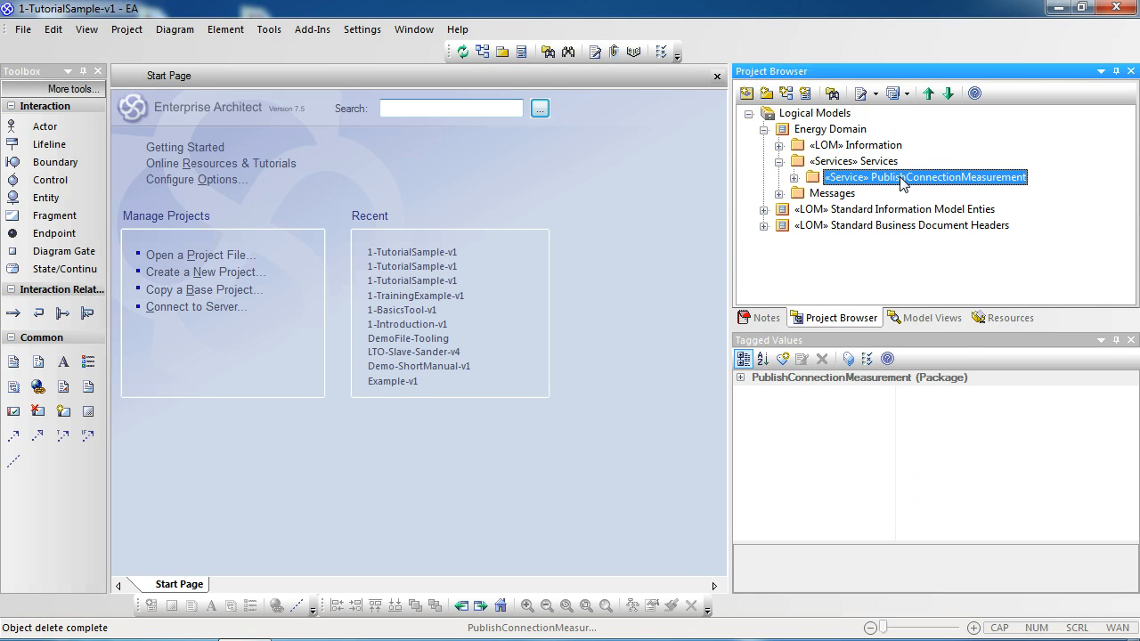
{"action": "left_click", "coordinate": [794, 179]}
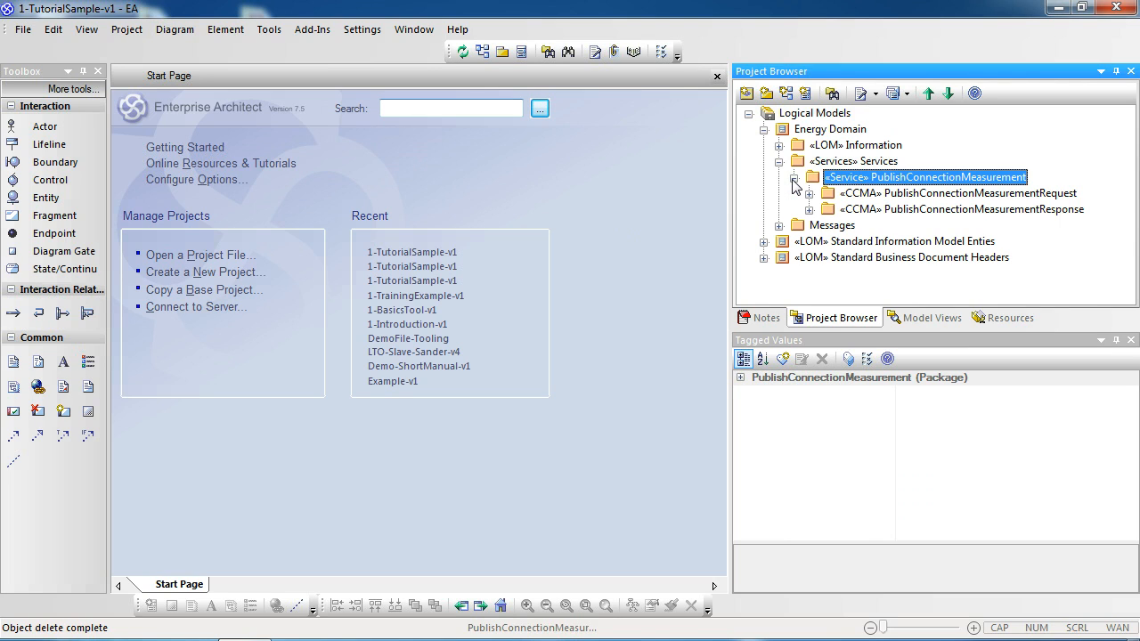
{"action": "left_click", "coordinate": [896, 198]}
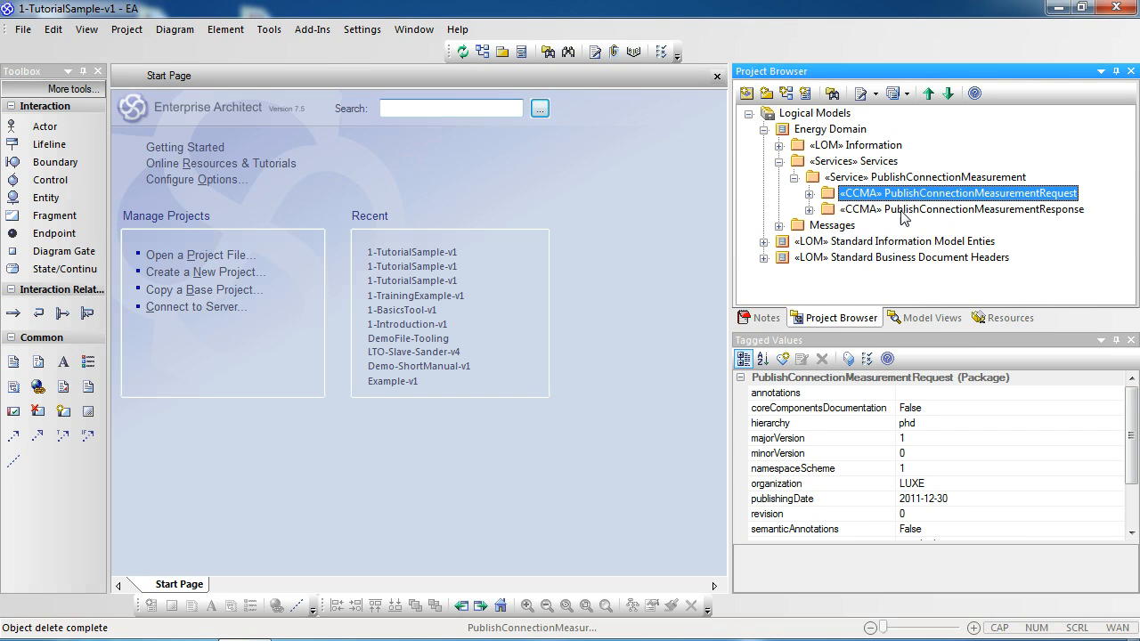
{"action": "left_click", "coordinate": [902, 214]}
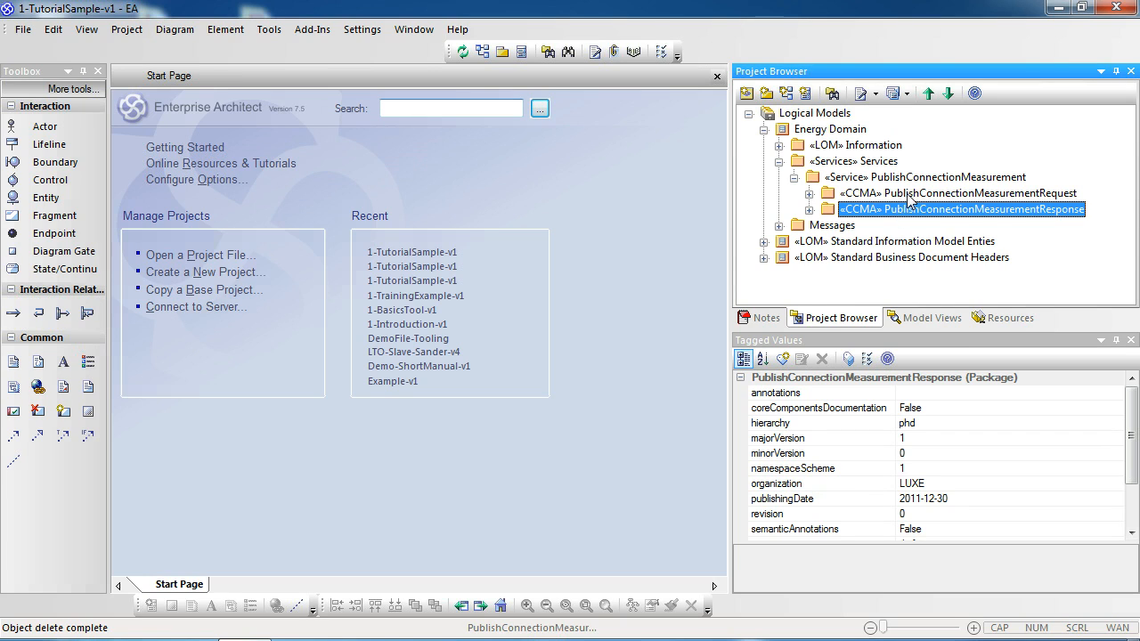
{"action": "left_click", "coordinate": [907, 196]}
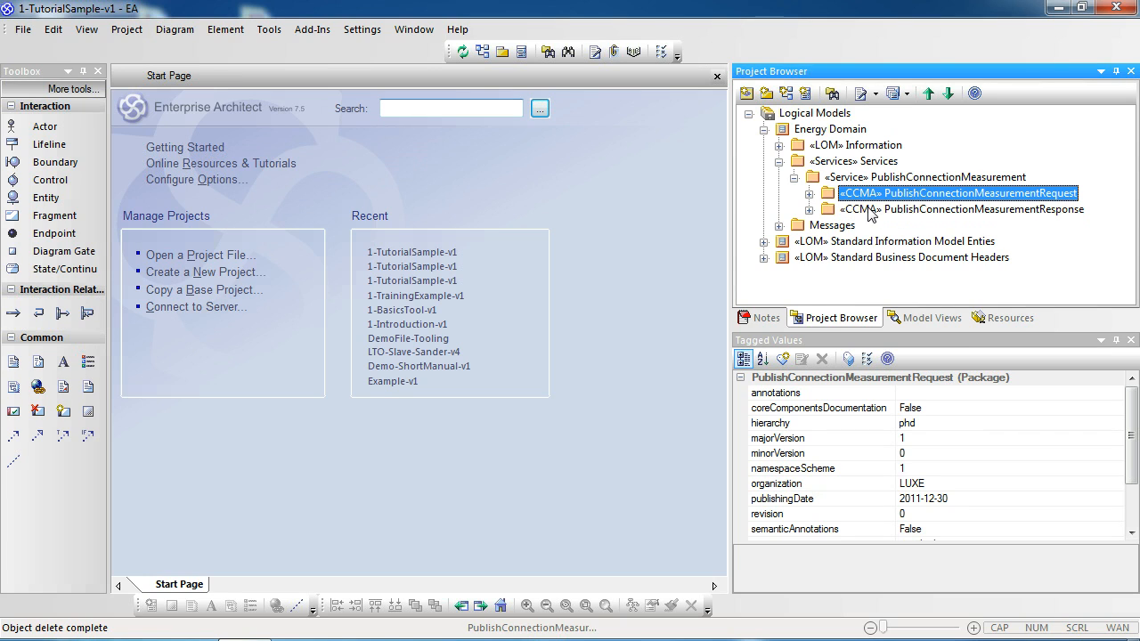
{"action": "left_click", "coordinate": [779, 226]}
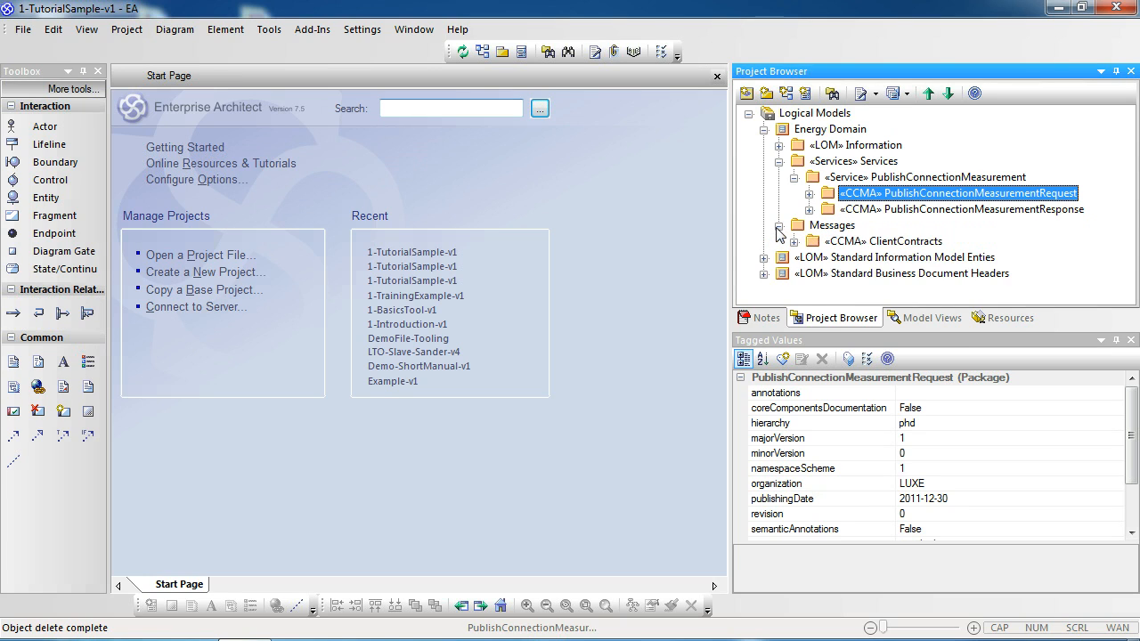
{"action": "left_click", "coordinate": [884, 241]}
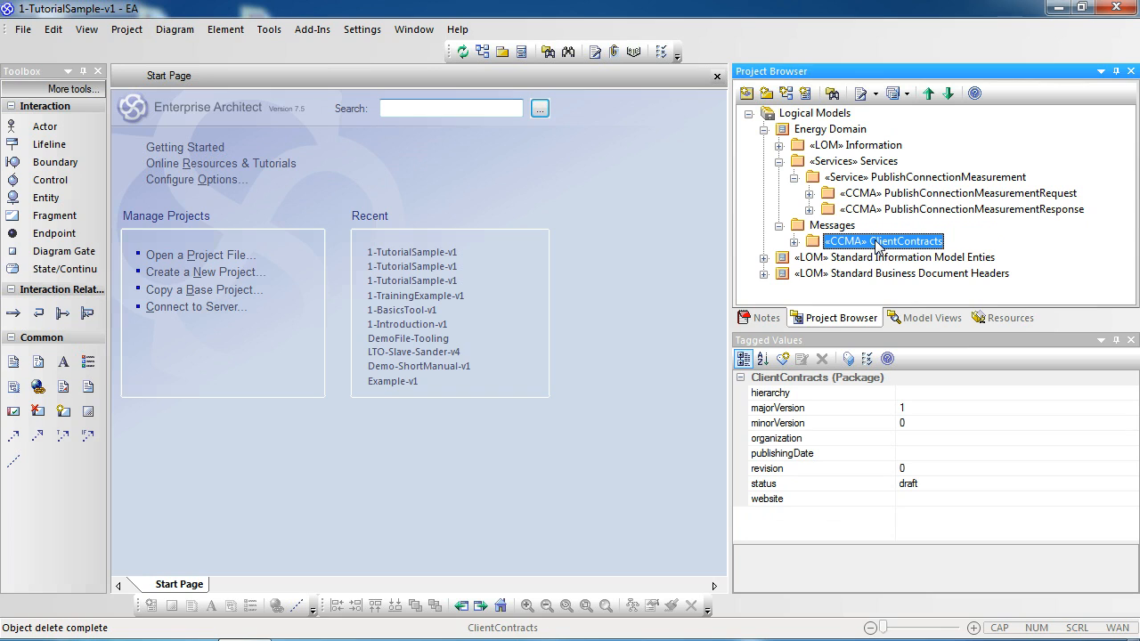
Step: Add a UML Behavioral Sequence diagram named PublishConnectionMeasurement to the «Service» PublishConnectionMeasurement package
{"action": "left_click", "coordinate": [860, 179]}
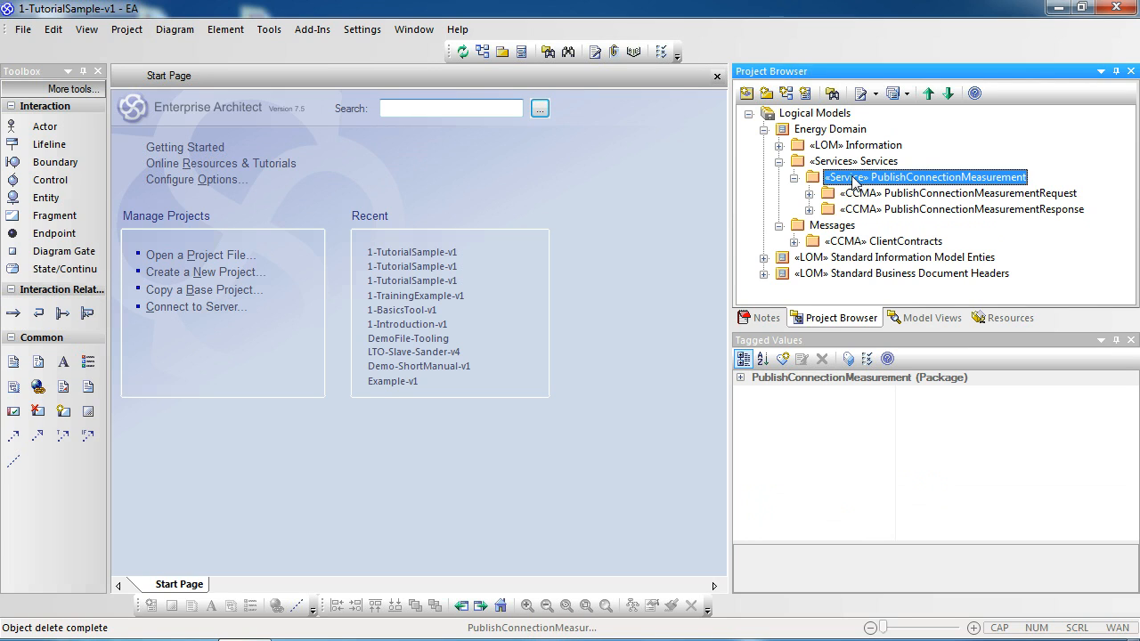
{"action": "right_click", "coordinate": [855, 179]}
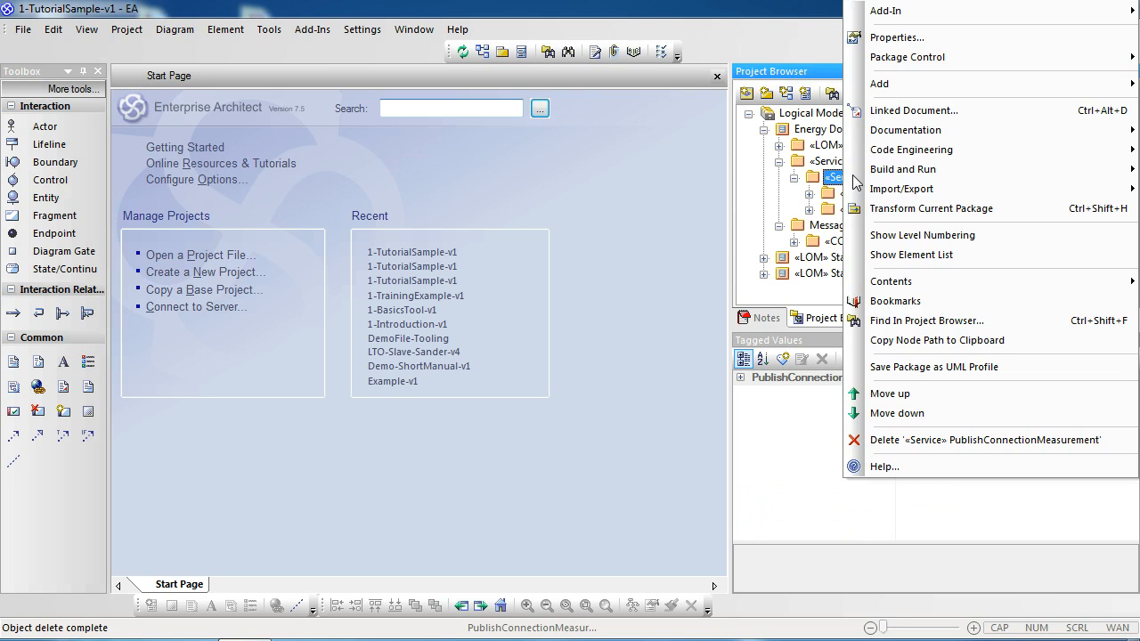
{"action": "mouse_move", "coordinate": [917, 89]}
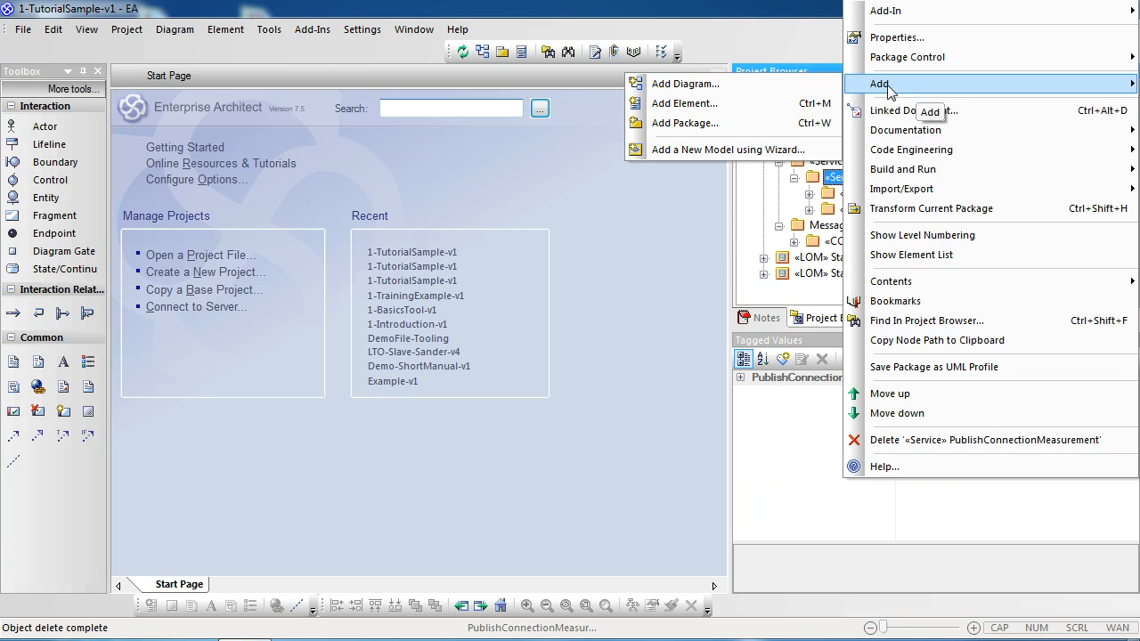
{"action": "left_click", "coordinate": [712, 92]}
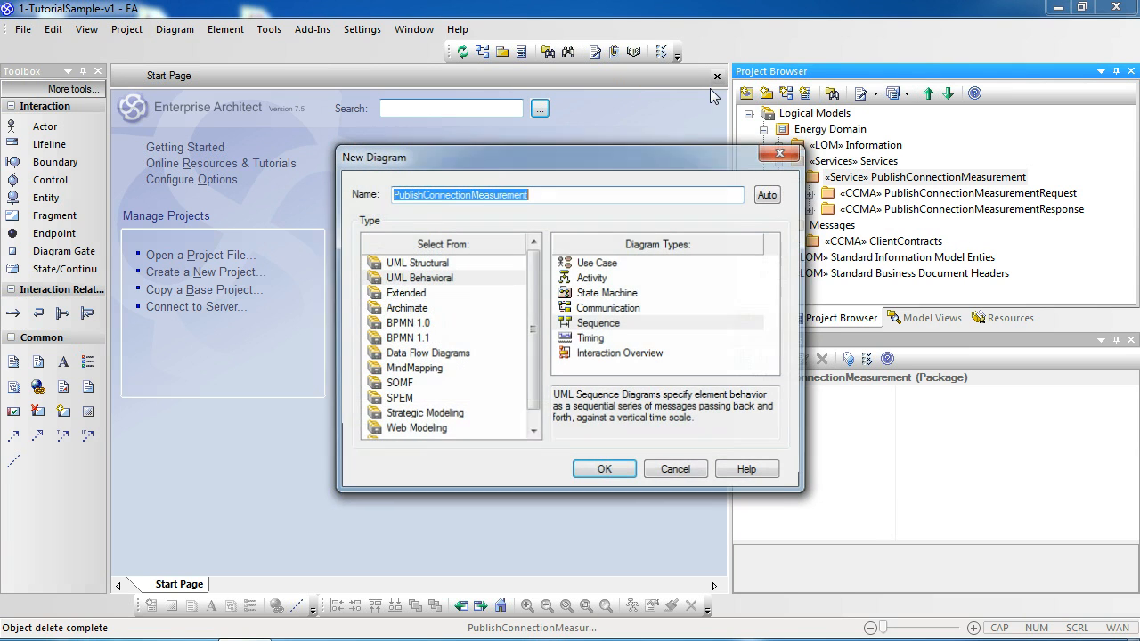
{"action": "left_click", "coordinate": [429, 282]}
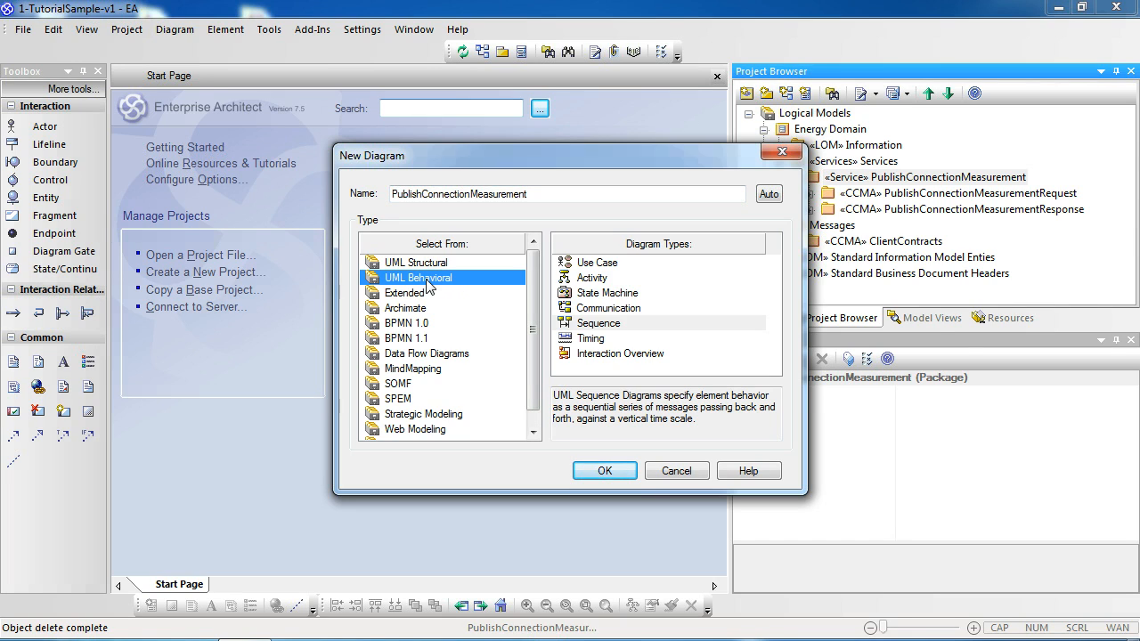
{"action": "left_click", "coordinate": [598, 324]}
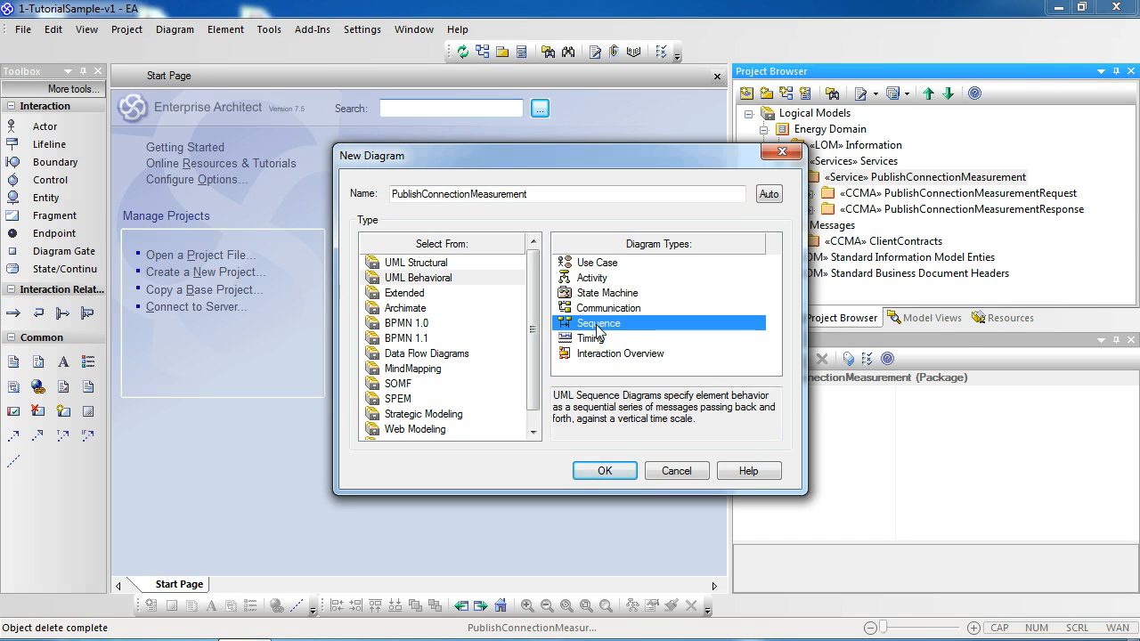
{"action": "left_click", "coordinate": [604, 471]}
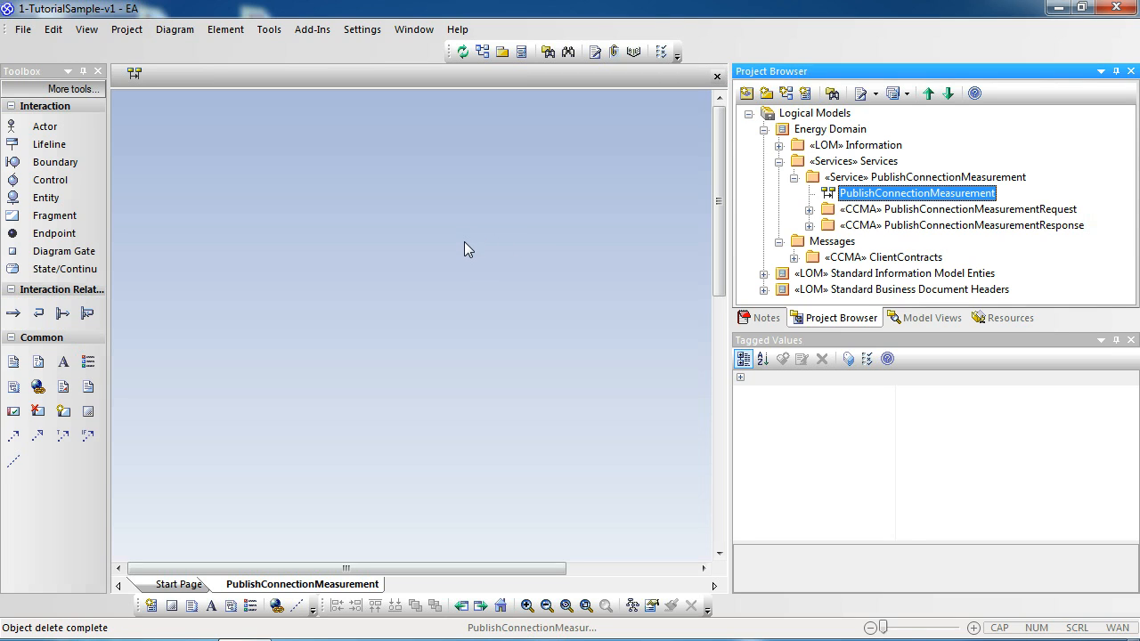
Step: Place an actor named Requester on the sequence diagram and move it further left
{"action": "left_click", "coordinate": [46, 130]}
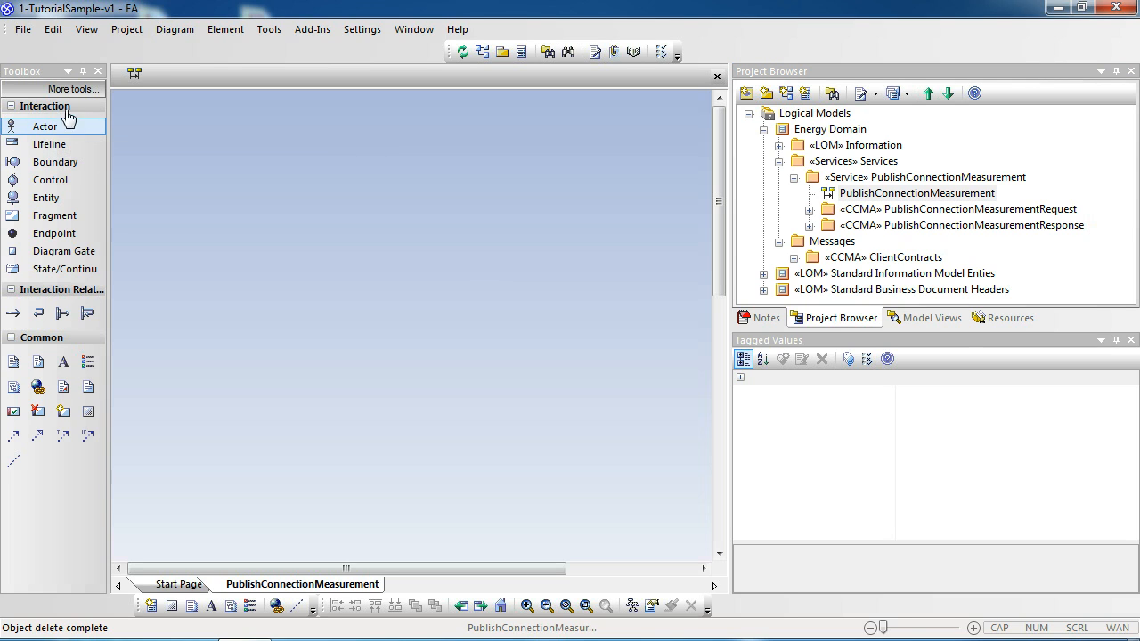
{"action": "left_click", "coordinate": [275, 236]}
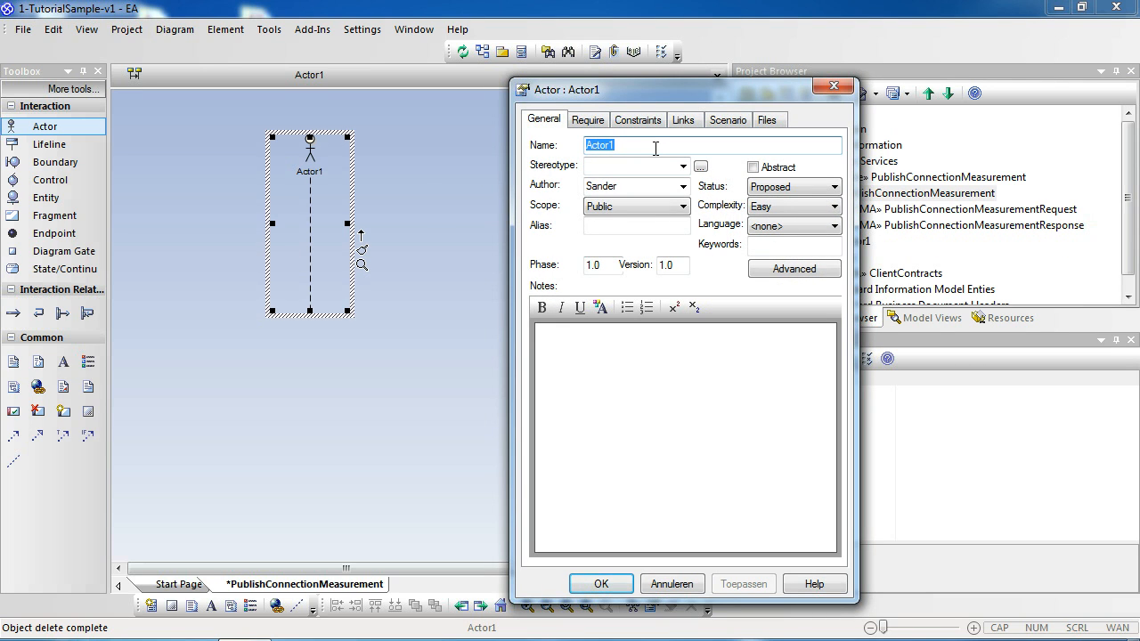
{"action": "type", "text": "Requester"}
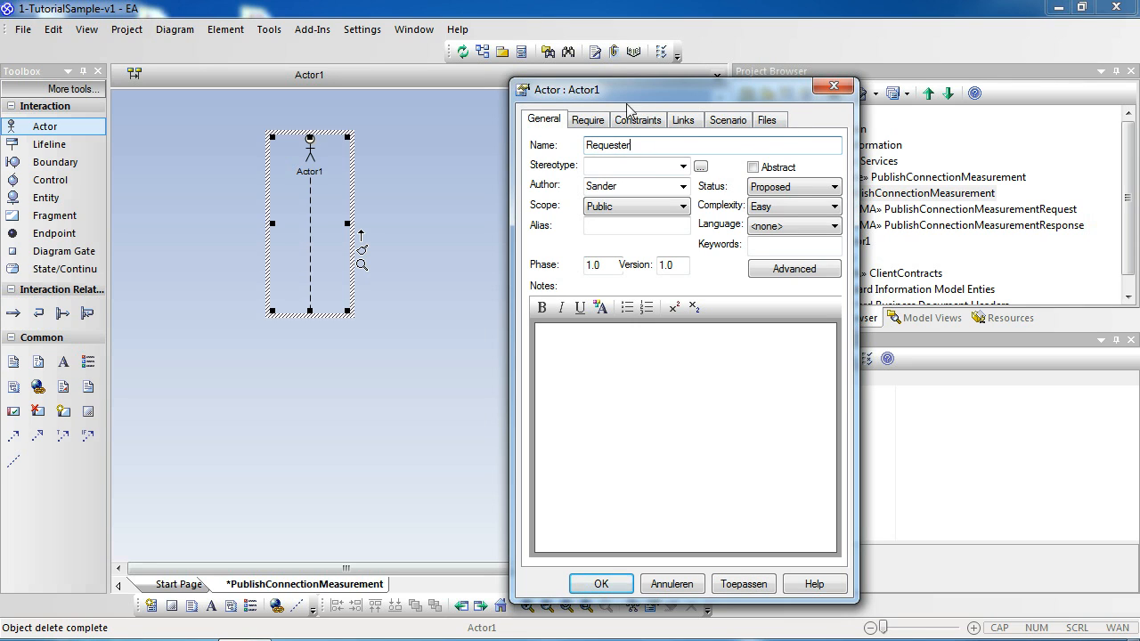
{"action": "left_click_drag", "start_coordinate": [622, 89], "coordinate": [579, 45]}
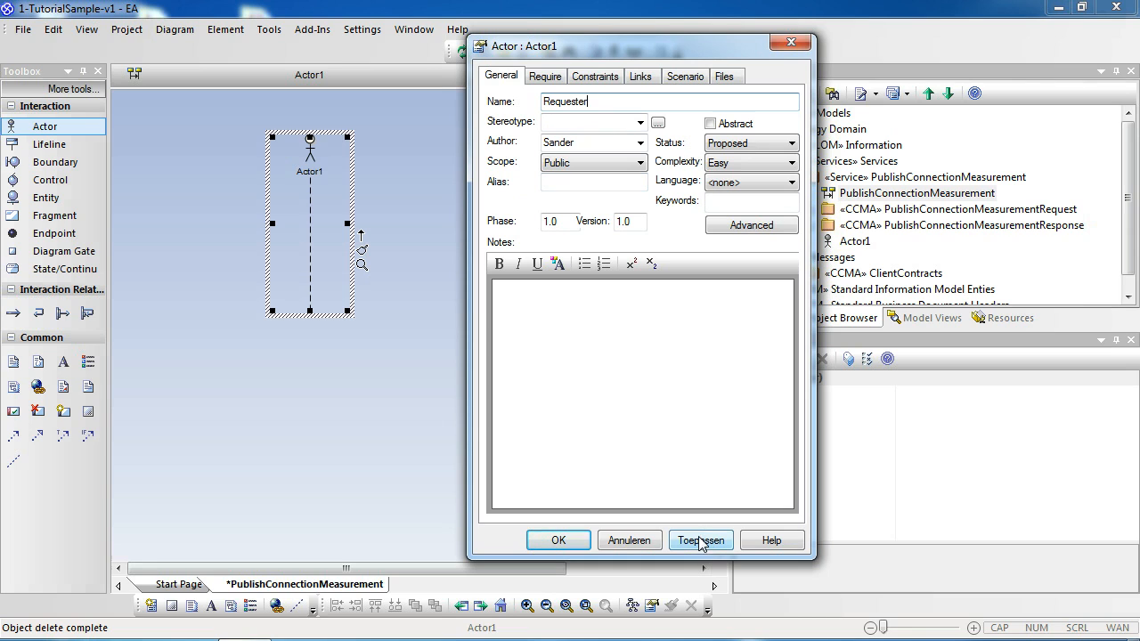
{"action": "left_click", "coordinate": [700, 540]}
{"action": "left_click", "coordinate": [558, 543]}
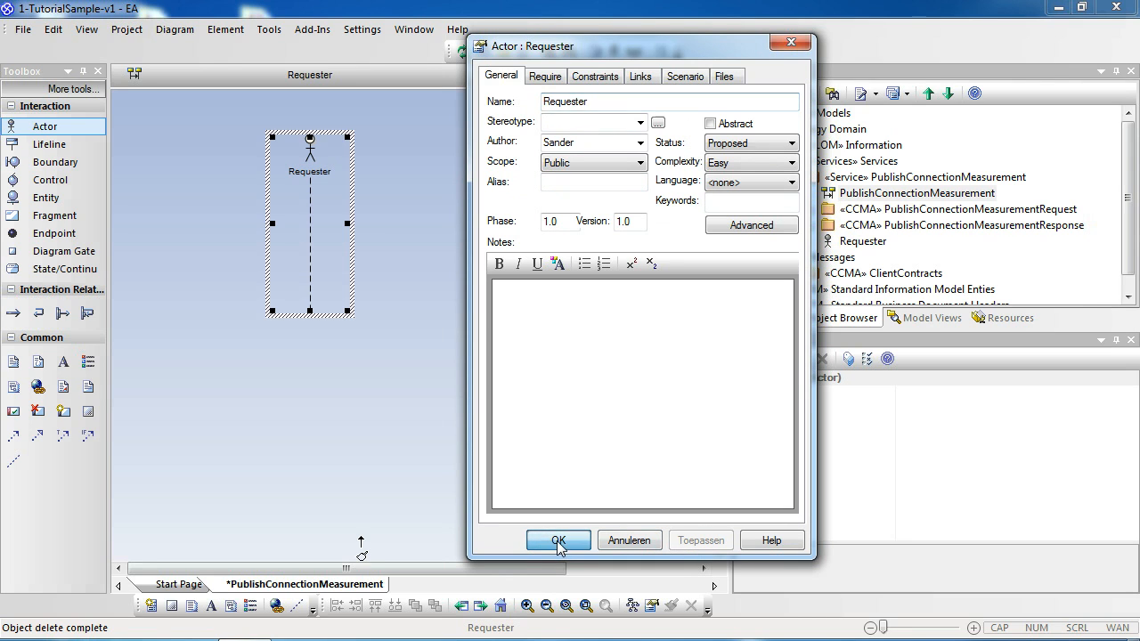
{"action": "left_click_drag", "start_coordinate": [323, 170], "coordinate": [245, 170]}
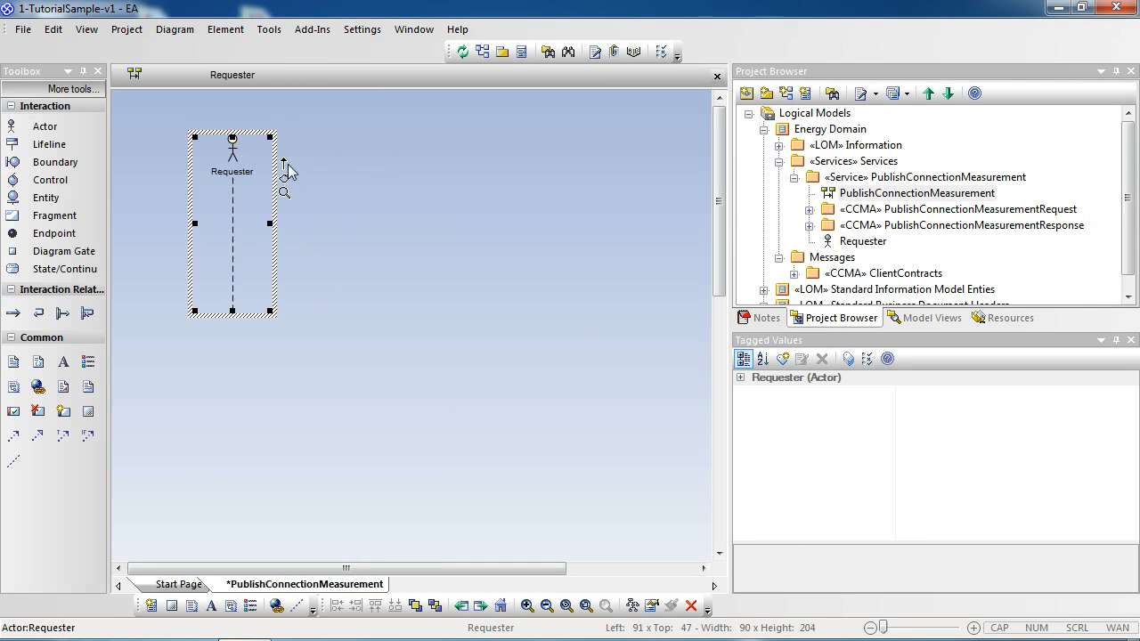
{"action": "left_click", "coordinate": [404, 184]}
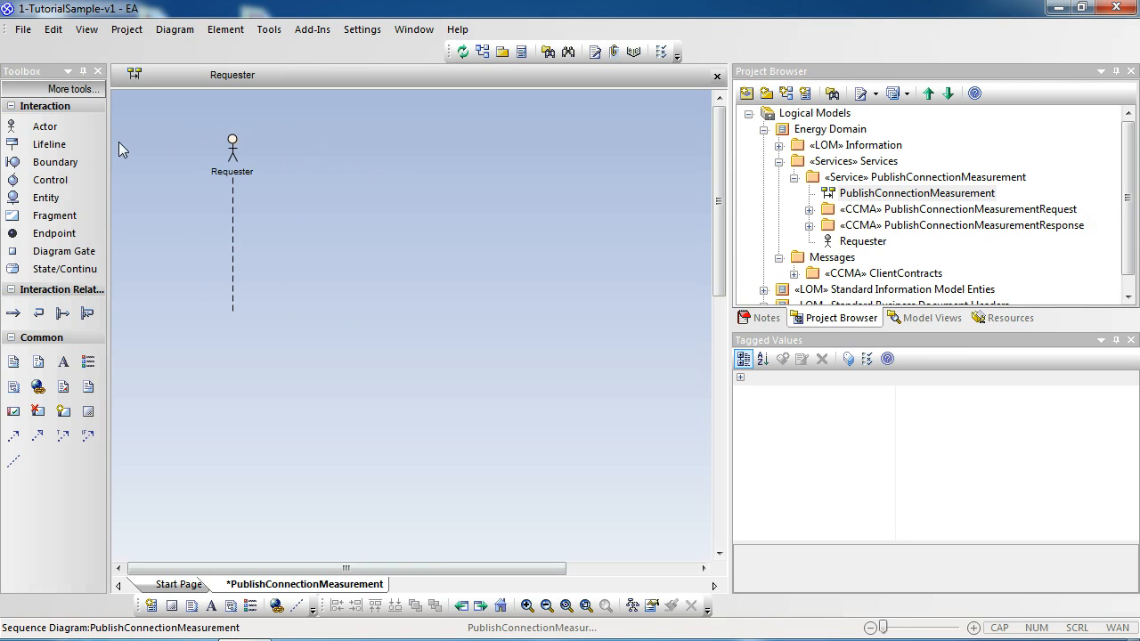
Step: Add a lifeline named PublishConnectionMeasurement with stereotype Service to the right of the Requester
{"action": "left_click", "coordinate": [59, 137]}
{"action": "left_click", "coordinate": [477, 188]}
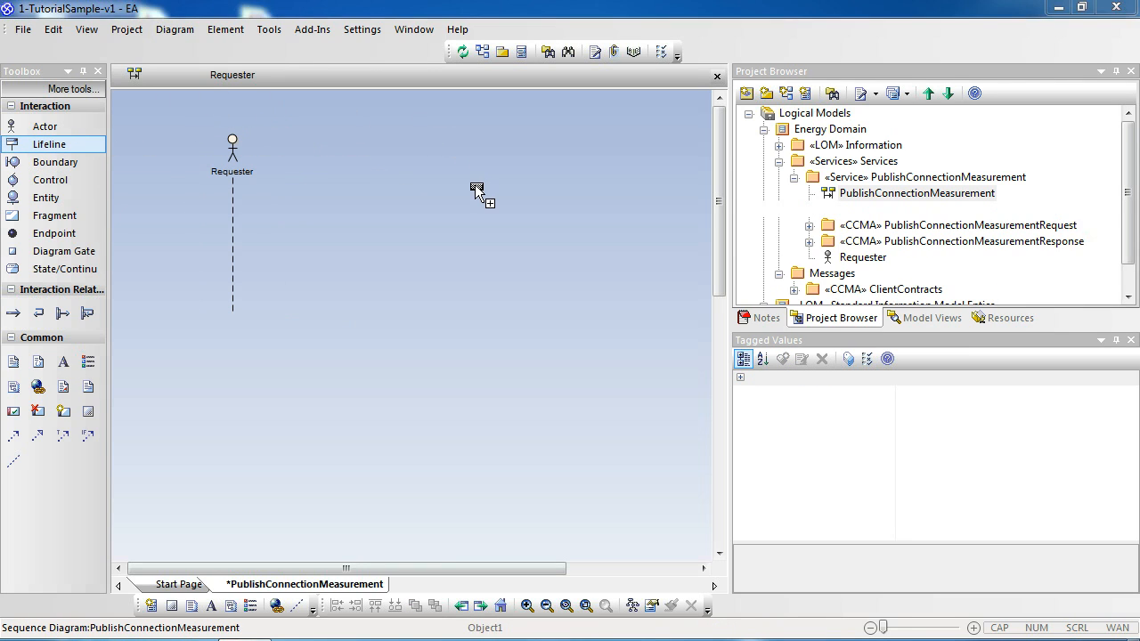
{"action": "left_click_drag", "start_coordinate": [563, 40], "coordinate": [515, 49]}
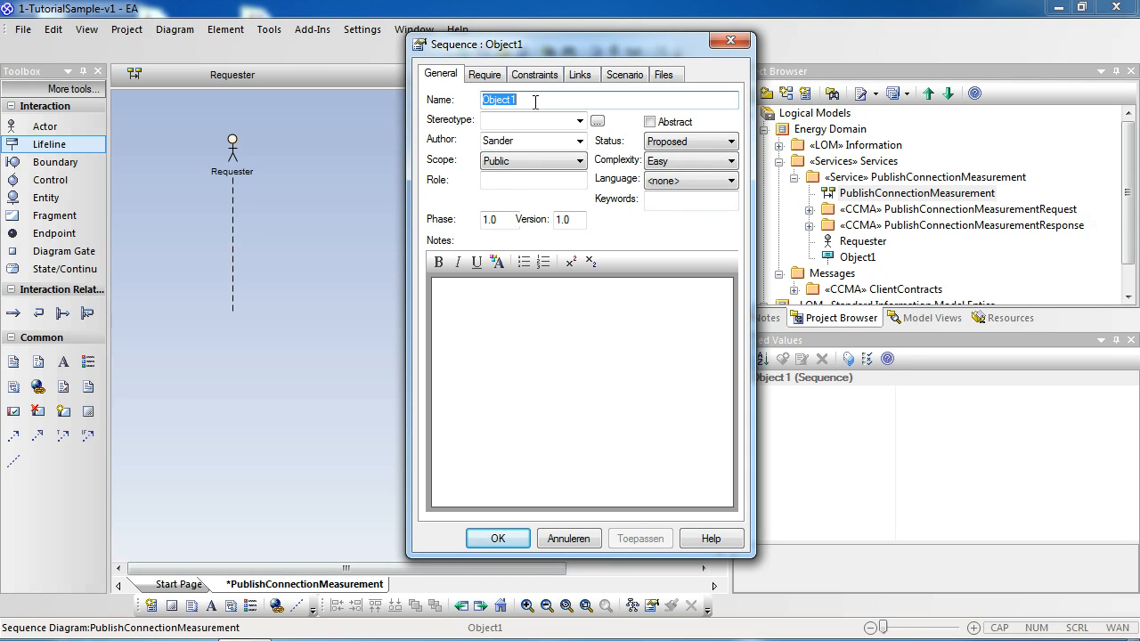
{"action": "type", "text": "Publ"}
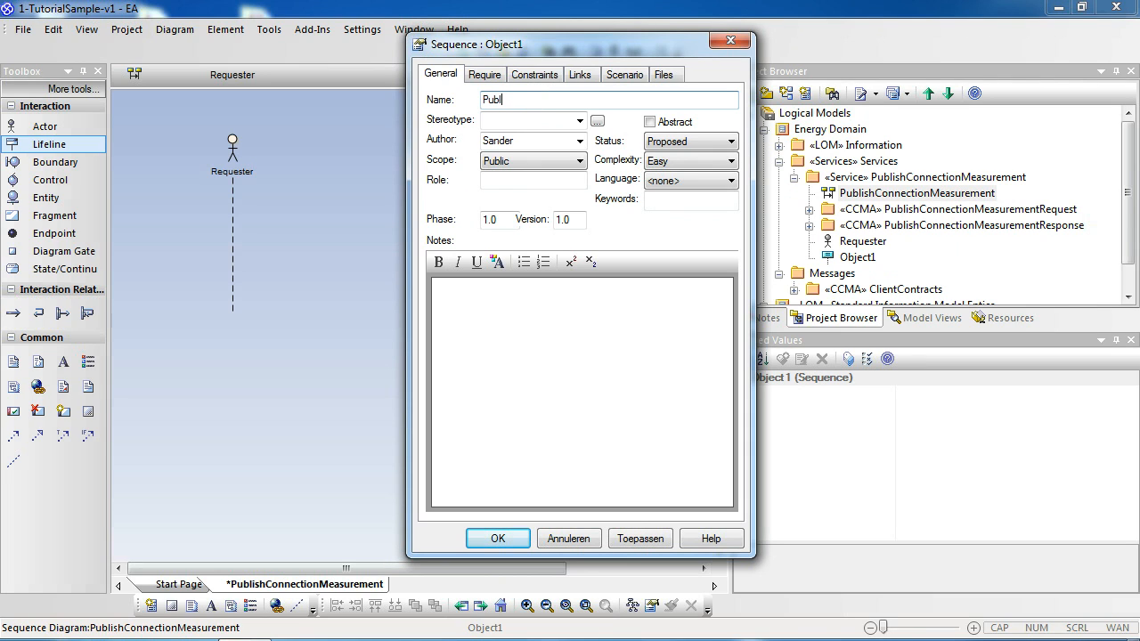
{"action": "type", "text": "ishConnectionMeasurement"}
{"action": "key", "text": "Tab"}
{"action": "type", "text": "Service"}
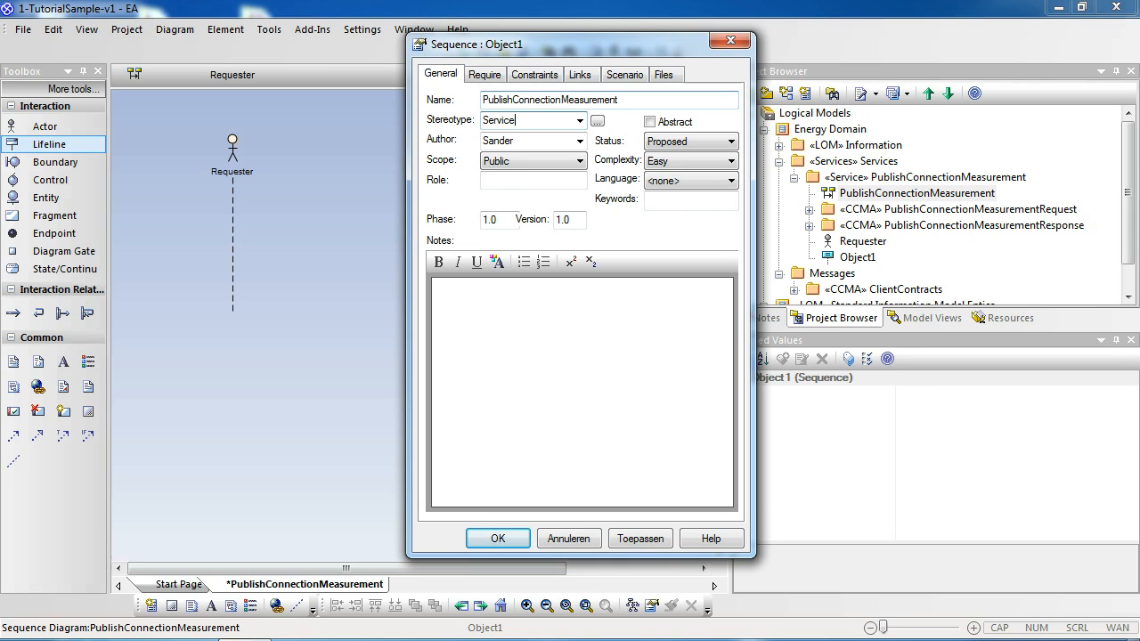
{"action": "left_click", "coordinate": [632, 540]}
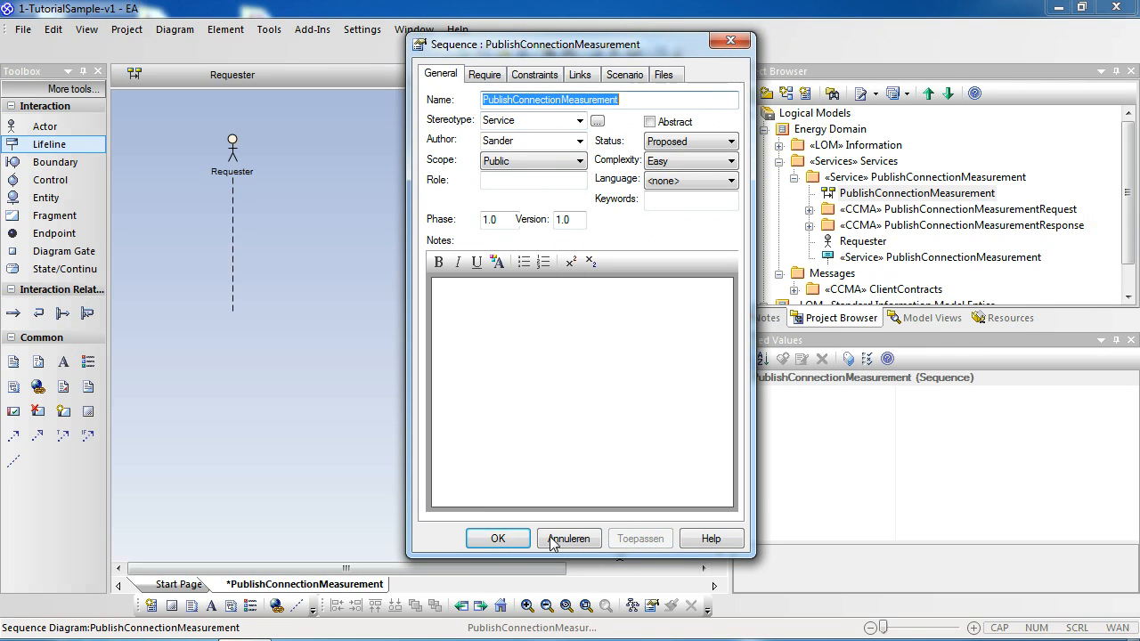
{"action": "left_click", "coordinate": [495, 539]}
{"action": "left_click", "coordinate": [372, 194]}
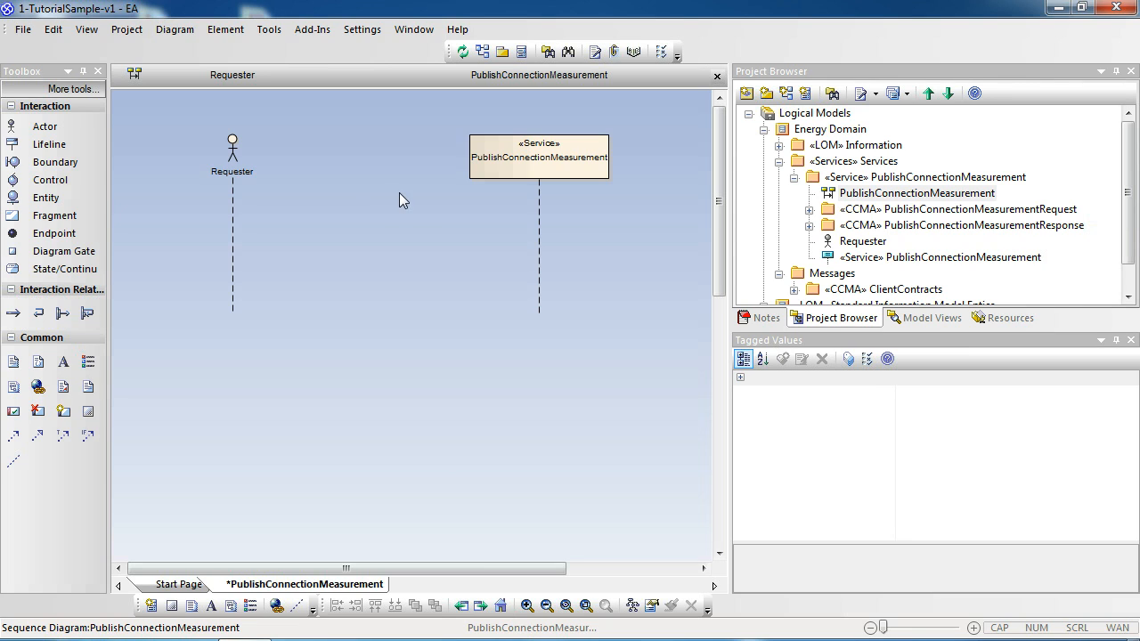
{"action": "left_click", "coordinate": [887, 213]}
{"action": "left_click", "coordinate": [888, 228]}
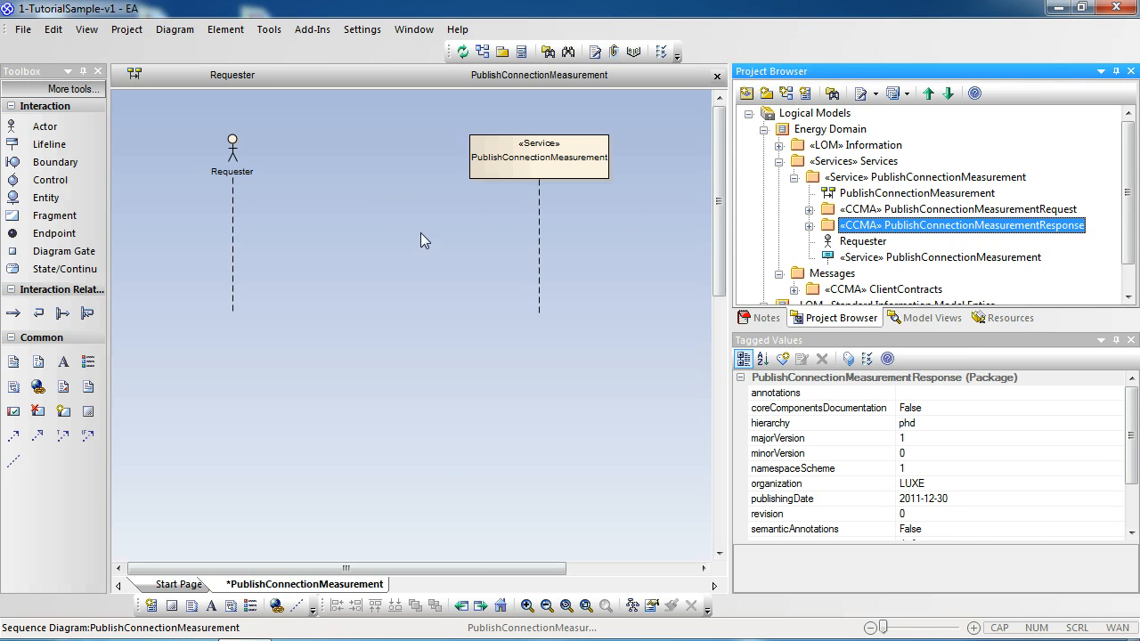
{"action": "left_click", "coordinate": [357, 208]}
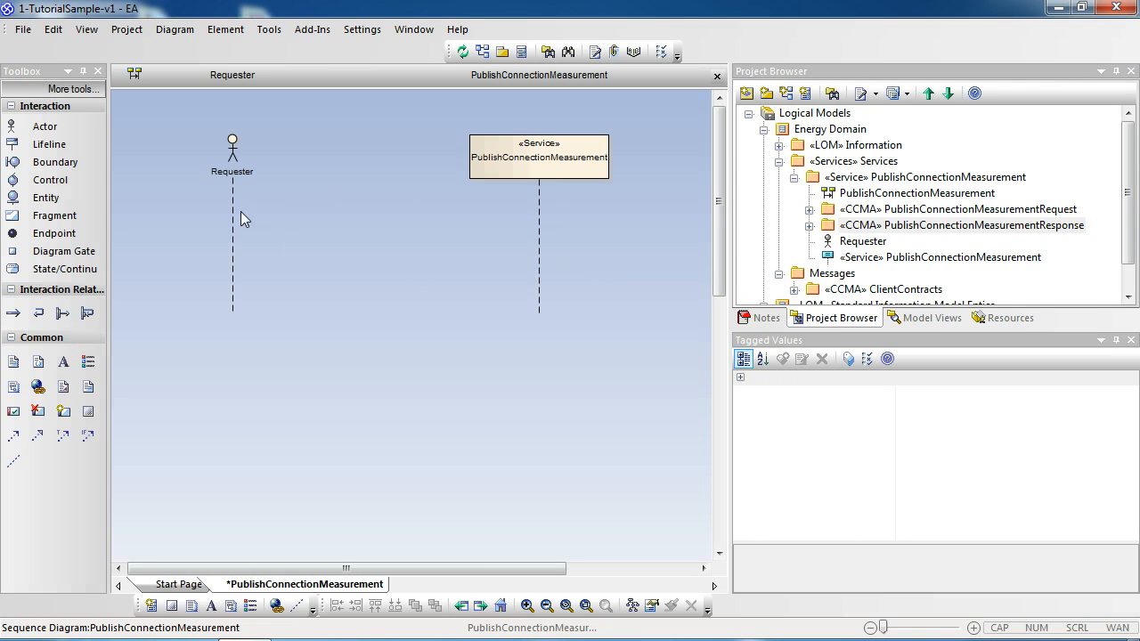
Step: Draw a message from the Requester to the service lifeline named PublishConnectionMeasurementRequest
{"action": "left_click", "coordinate": [232, 187]}
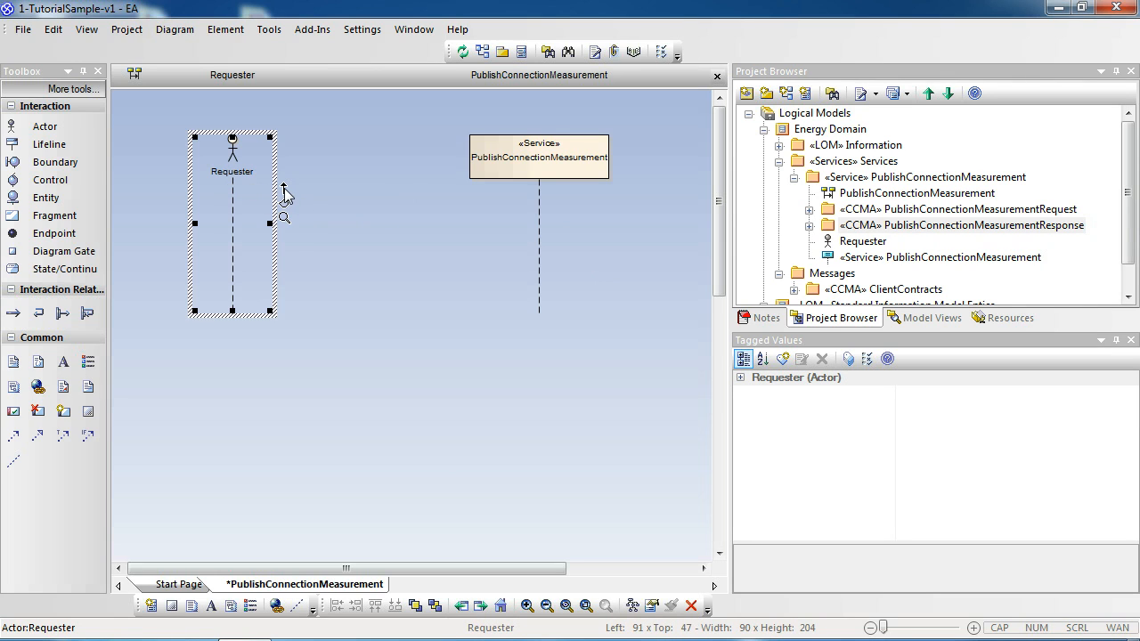
{"action": "left_click_drag", "start_coordinate": [285, 191], "coordinate": [533, 163]}
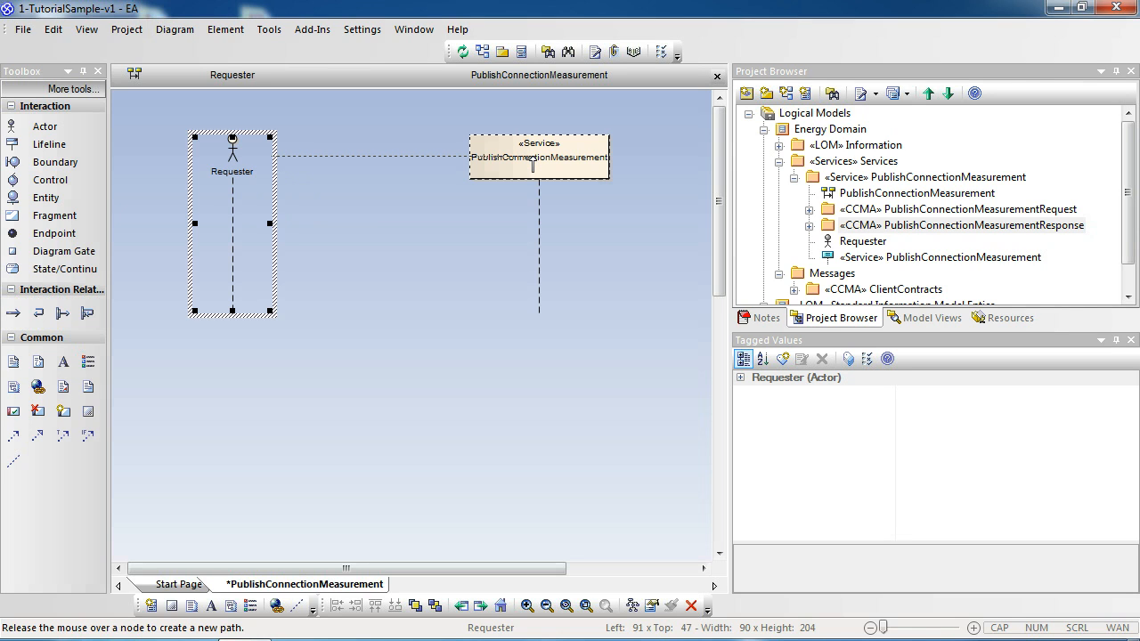
{"action": "left_click_drag", "start_coordinate": [533, 164], "coordinate": [533, 165]}
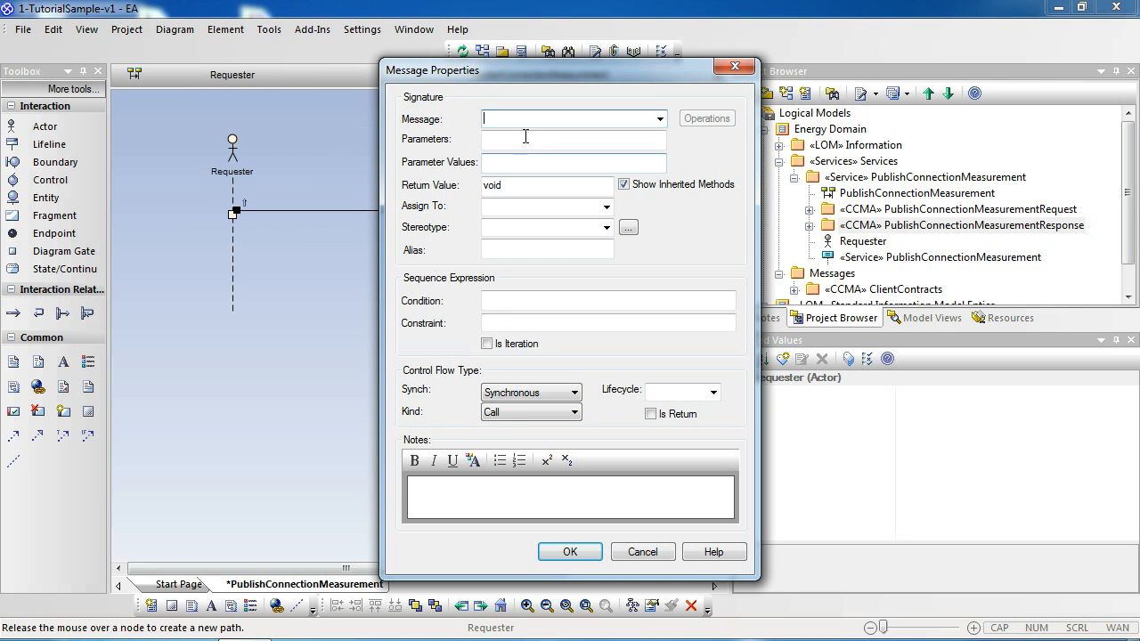
{"action": "left_click_drag", "start_coordinate": [547, 75], "coordinate": [499, 67]}
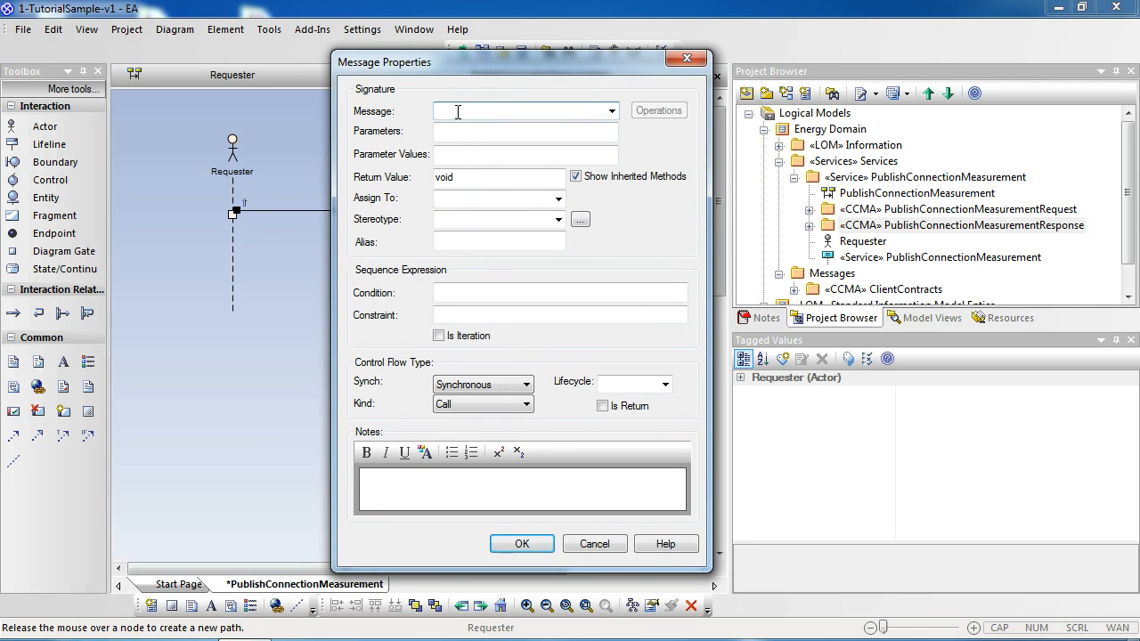
{"action": "type", "text": "P"}
{"action": "type", "text": "bul"}
{"action": "key", "text": "BackSpace"}
{"action": "key", "text": "BackSpace"}
{"action": "key", "text": "BackSpace"}
{"action": "type", "text": "ublishConnectionMeasure"}
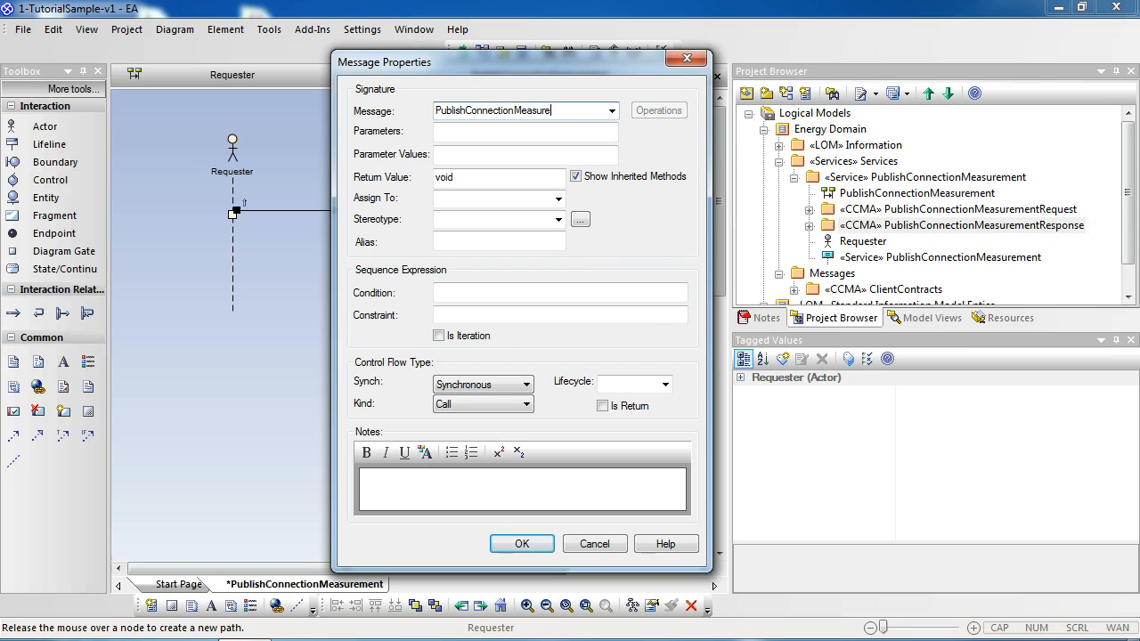
{"action": "type", "text": "mentRequest"}
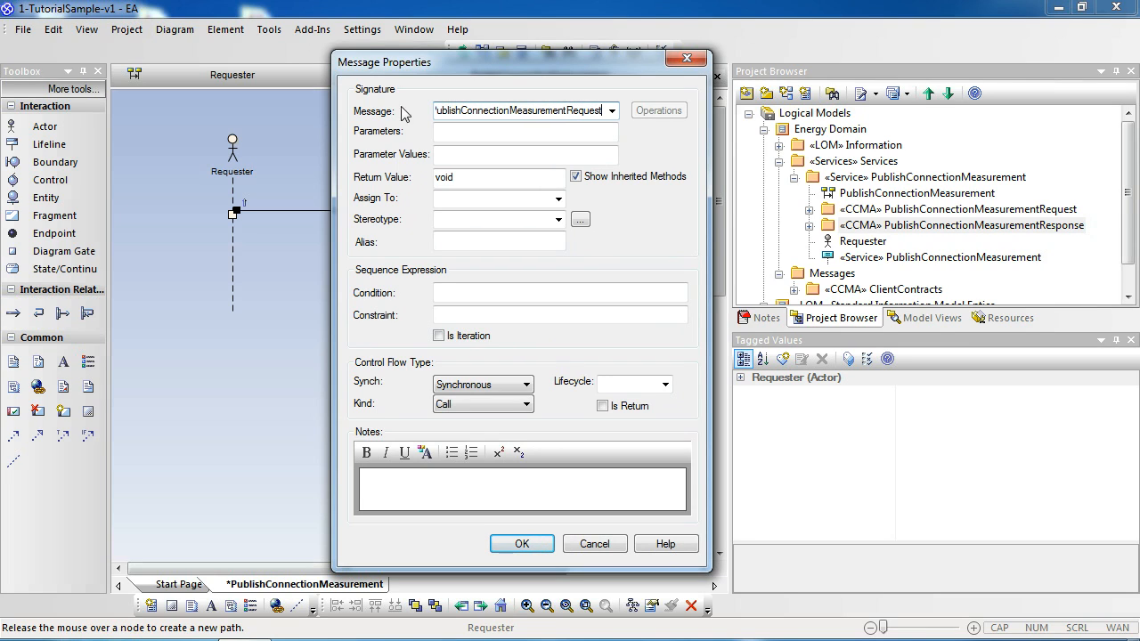
{"action": "left_click", "coordinate": [526, 545]}
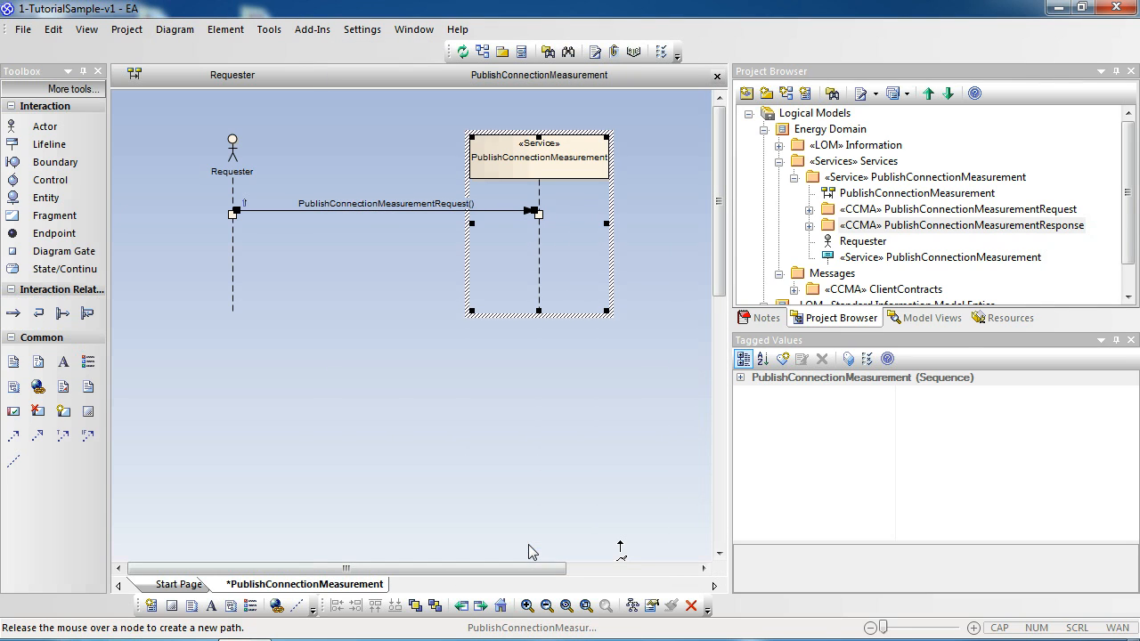
Step: Draw a message from the service lifeline back to the Requester named PublishConnectionMeasurementResponse
{"action": "left_click", "coordinate": [414, 266]}
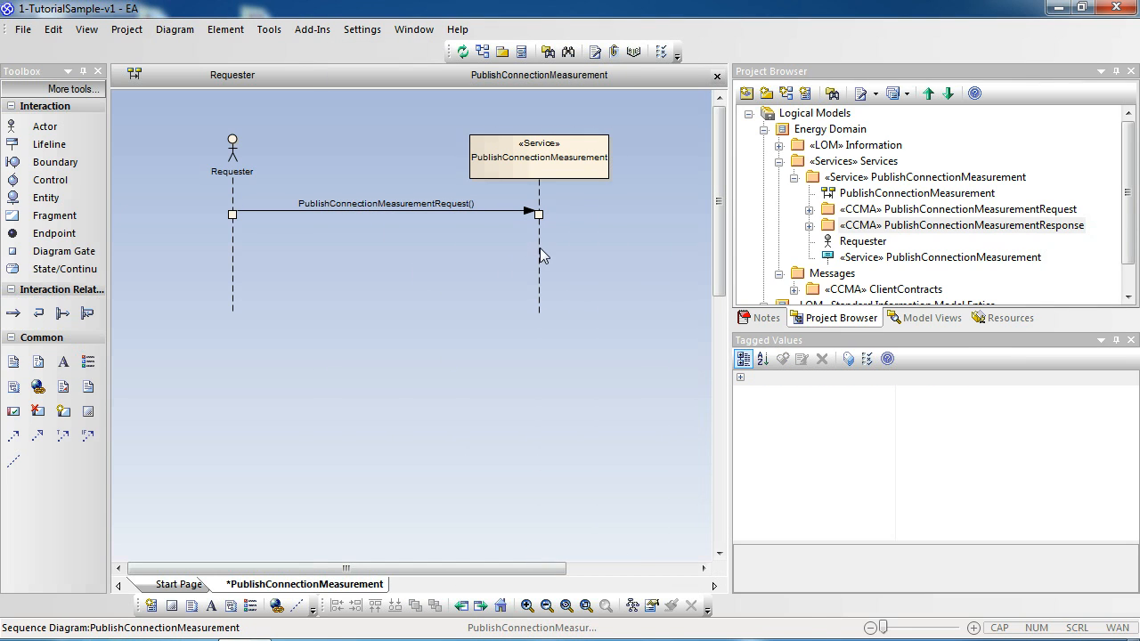
{"action": "left_click", "coordinate": [539, 250]}
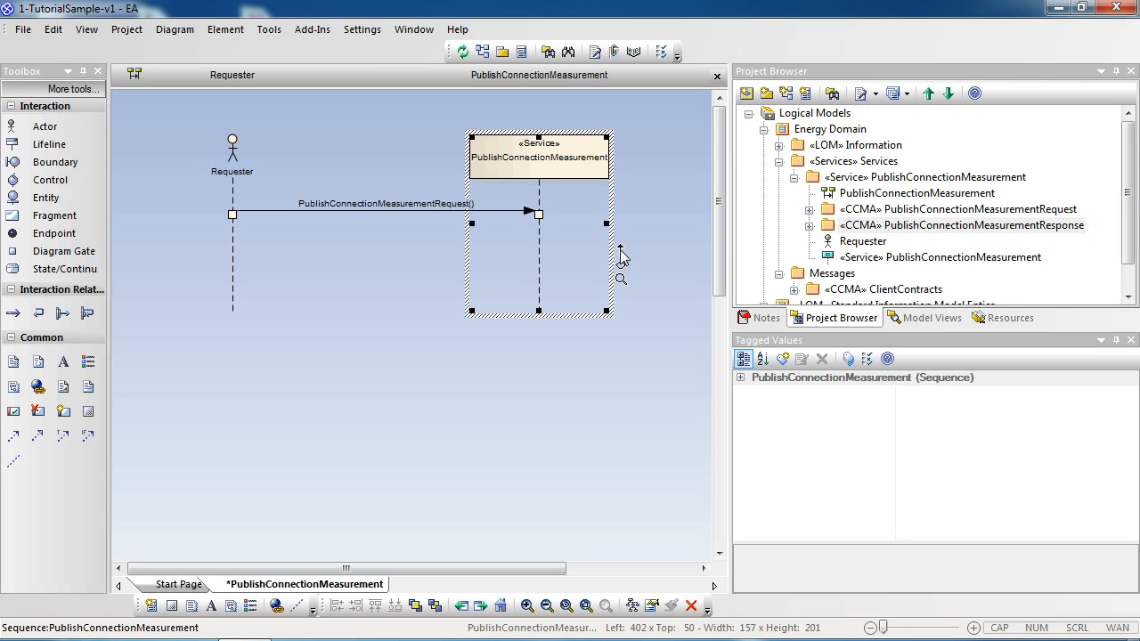
{"action": "left_click_drag", "start_coordinate": [621, 256], "coordinate": [234, 260]}
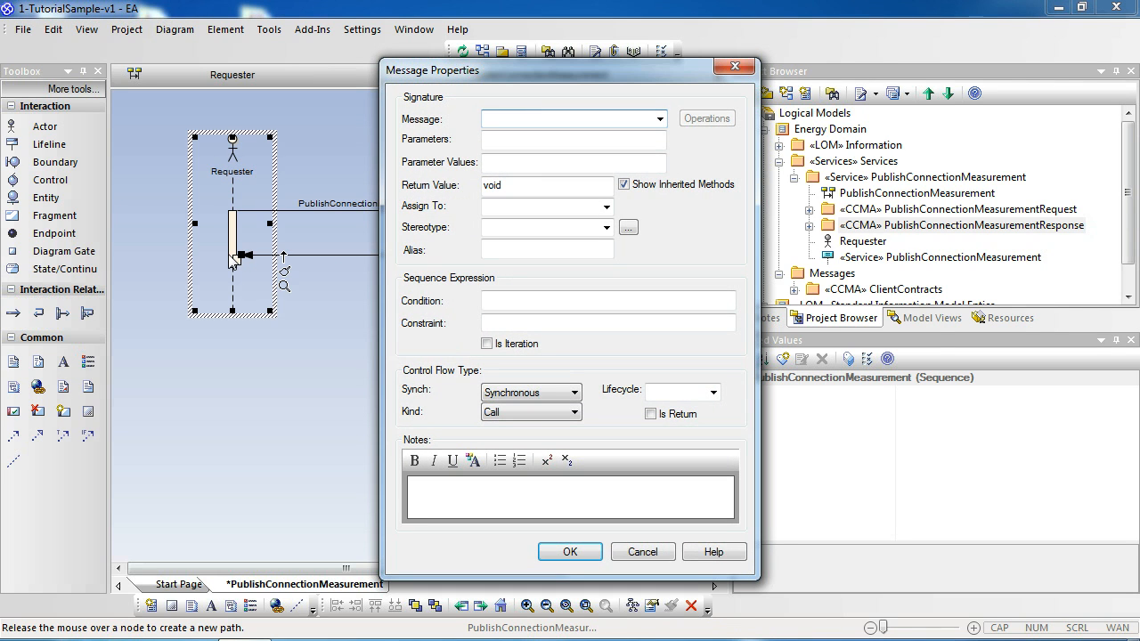
{"action": "left_click_drag", "start_coordinate": [516, 70], "coordinate": [488, 65]}
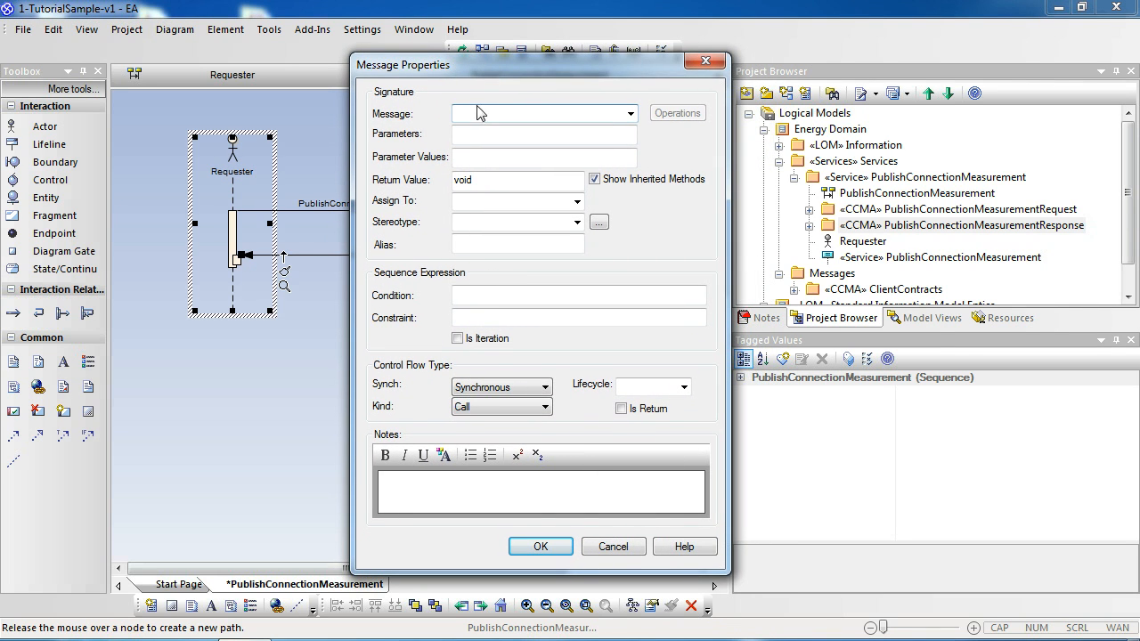
{"action": "type", "text": "PublishConnectionMeasu"}
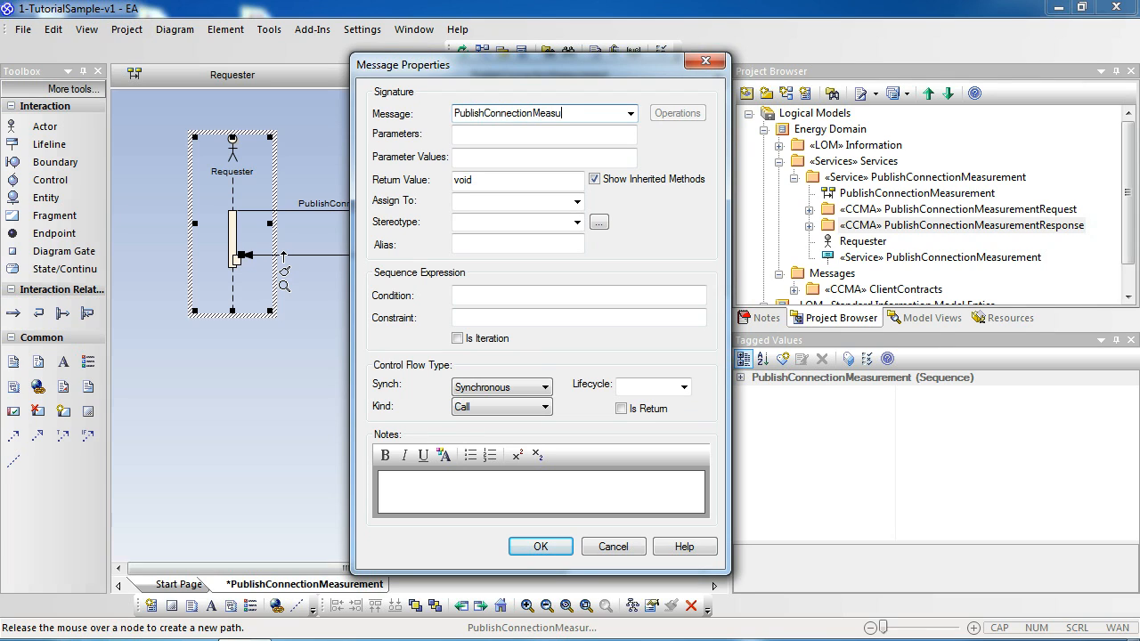
{"action": "type", "text": "rementResponse"}
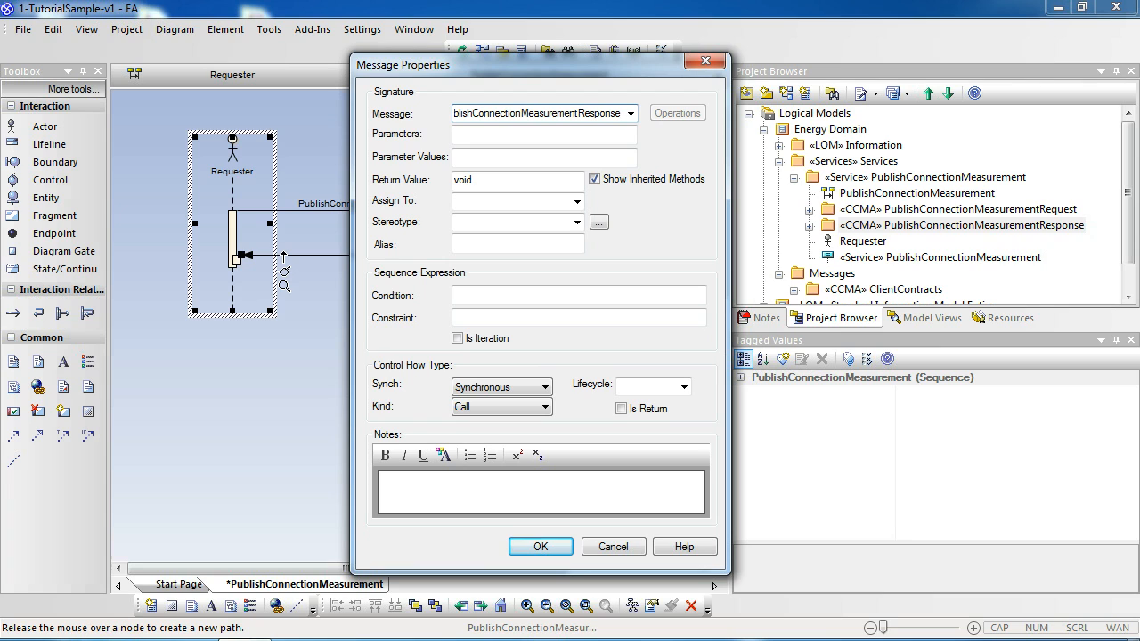
{"action": "left_click", "coordinate": [541, 548]}
{"action": "left_click", "coordinate": [381, 333]}
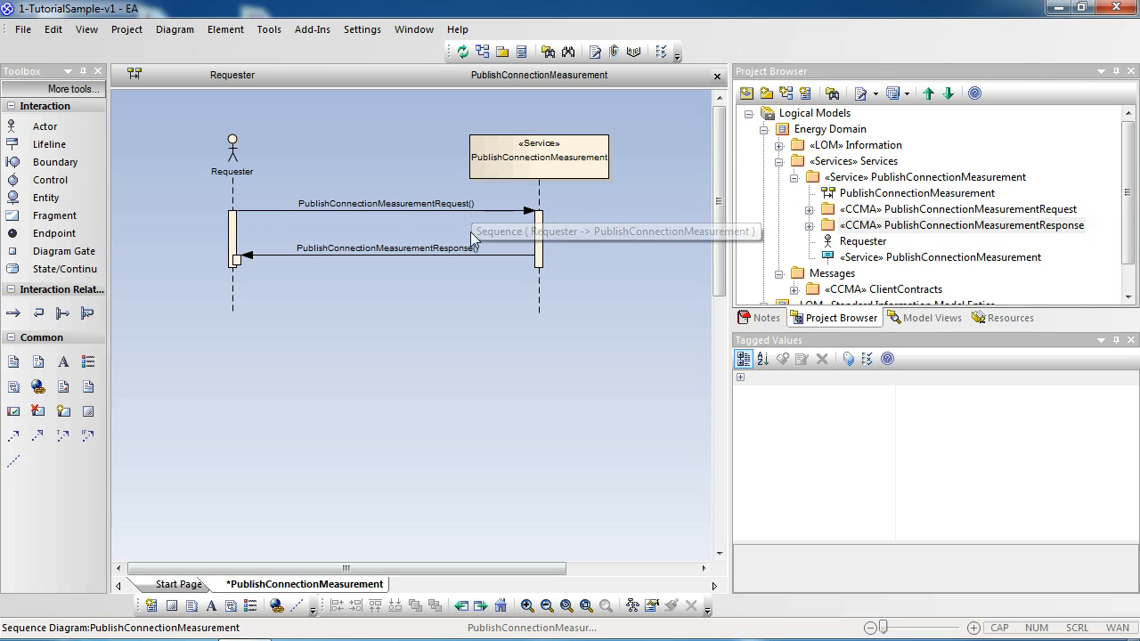
Step: Turn on Suppress Brackets for Operations without Parameters in the sequence diagram's feature options
{"action": "double_click", "coordinate": [407, 329]}
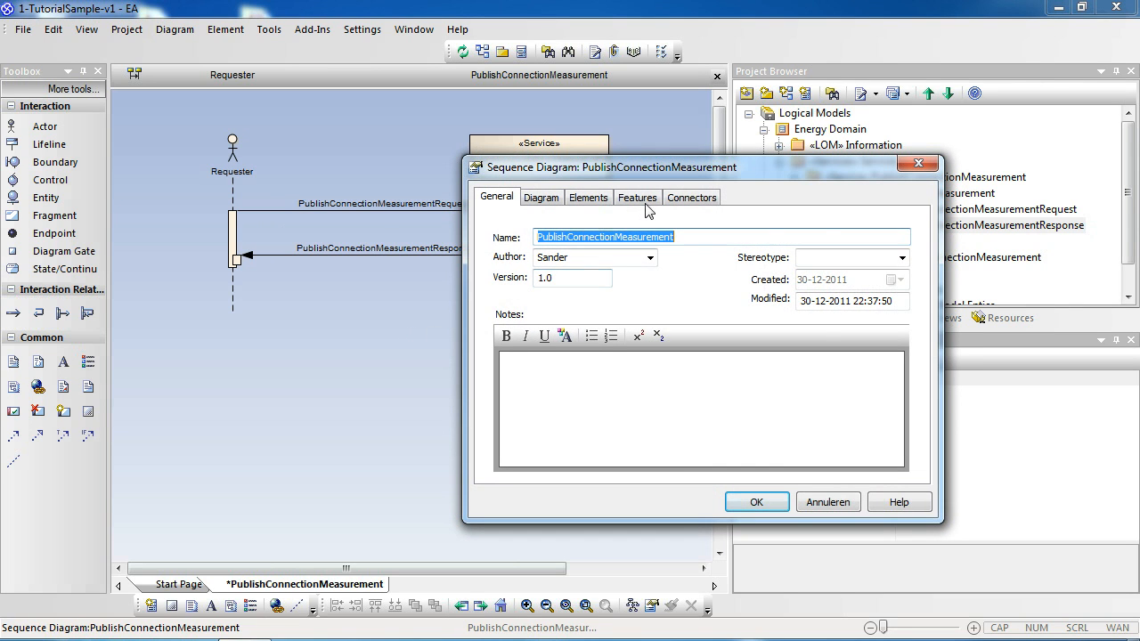
{"action": "left_click", "coordinate": [647, 207]}
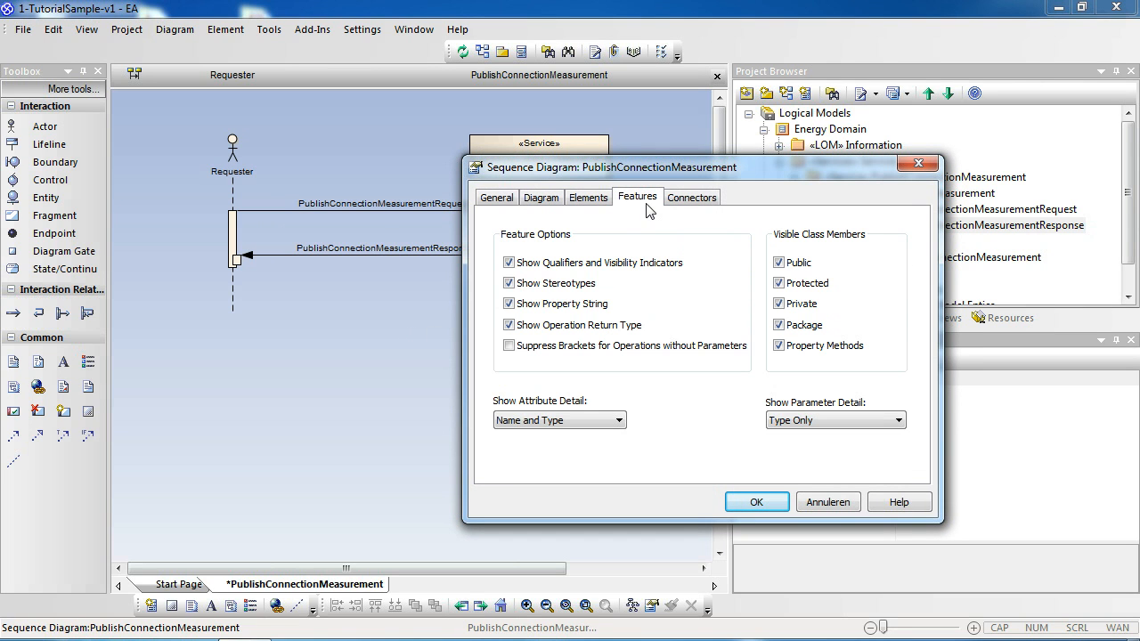
{"action": "left_click", "coordinate": [534, 348]}
{"action": "left_click", "coordinate": [753, 504]}
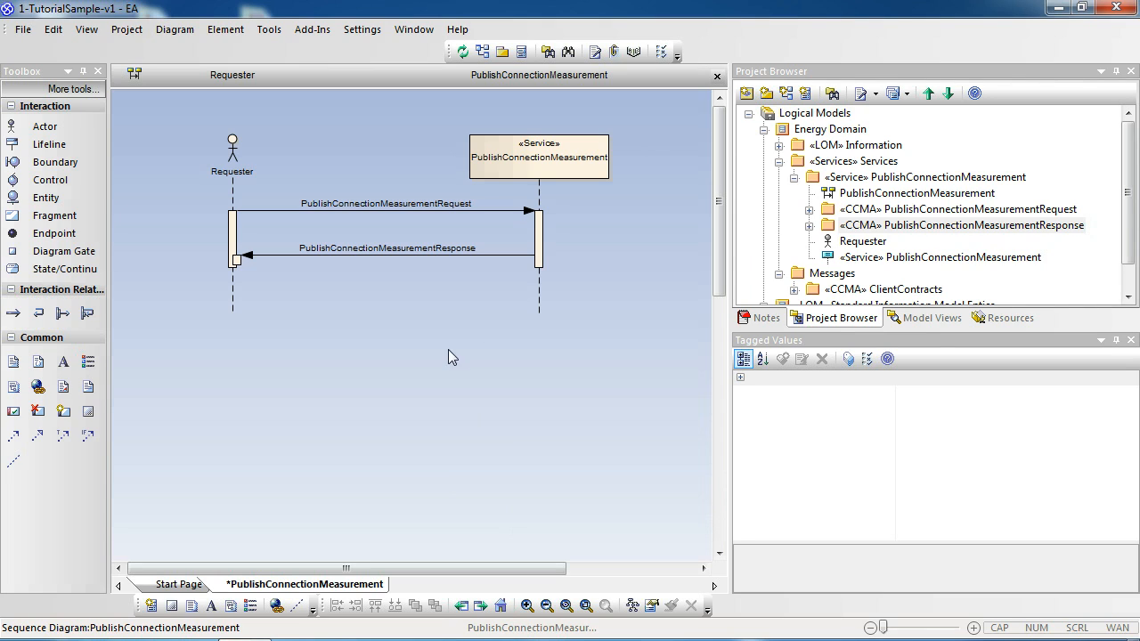
Step: Run Validate Service(s) from LUXE-tooling on the «Service» PublishConnectionMeasurement package and close the validation window
{"action": "left_click", "coordinate": [861, 180]}
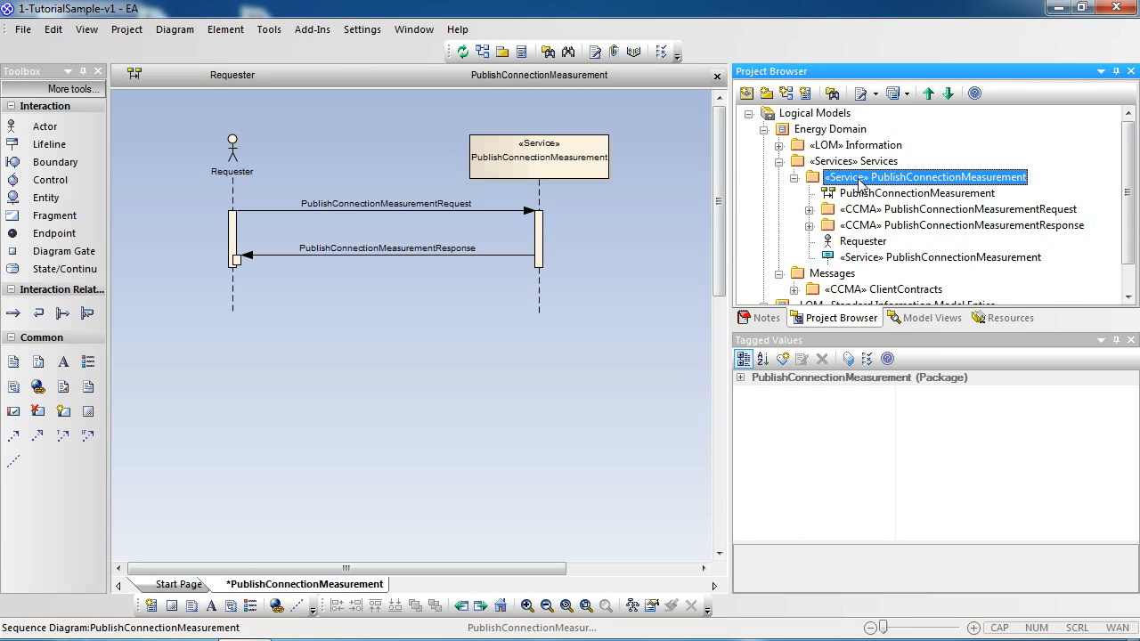
{"action": "right_click", "coordinate": [861, 182]}
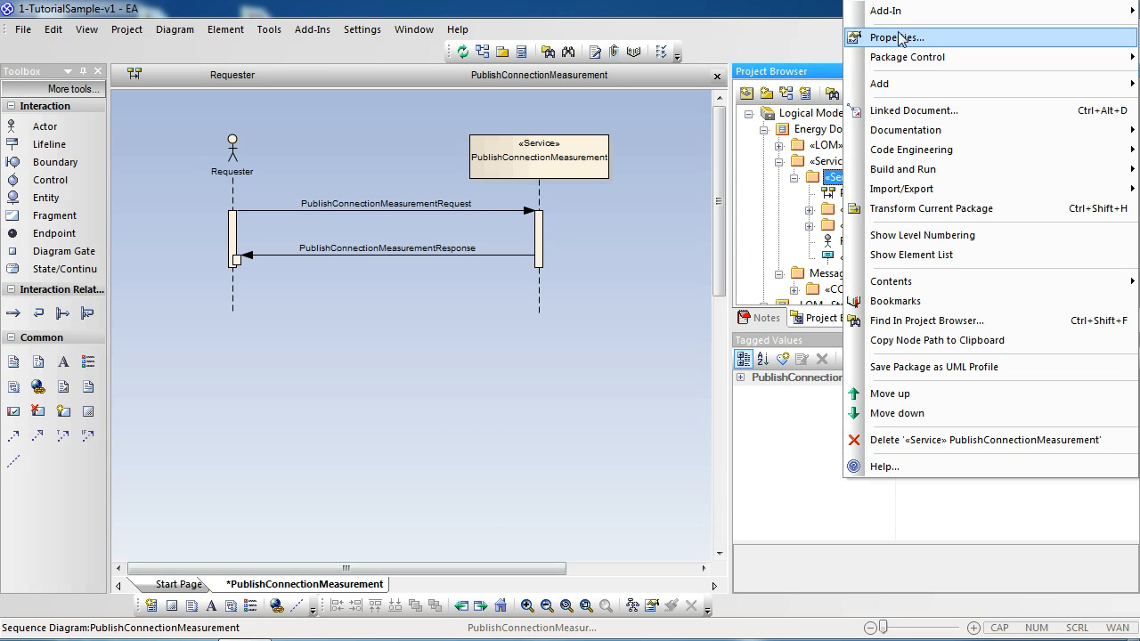
{"action": "mouse_move", "coordinate": [908, 18]}
{"action": "mouse_move", "coordinate": [790, 13]}
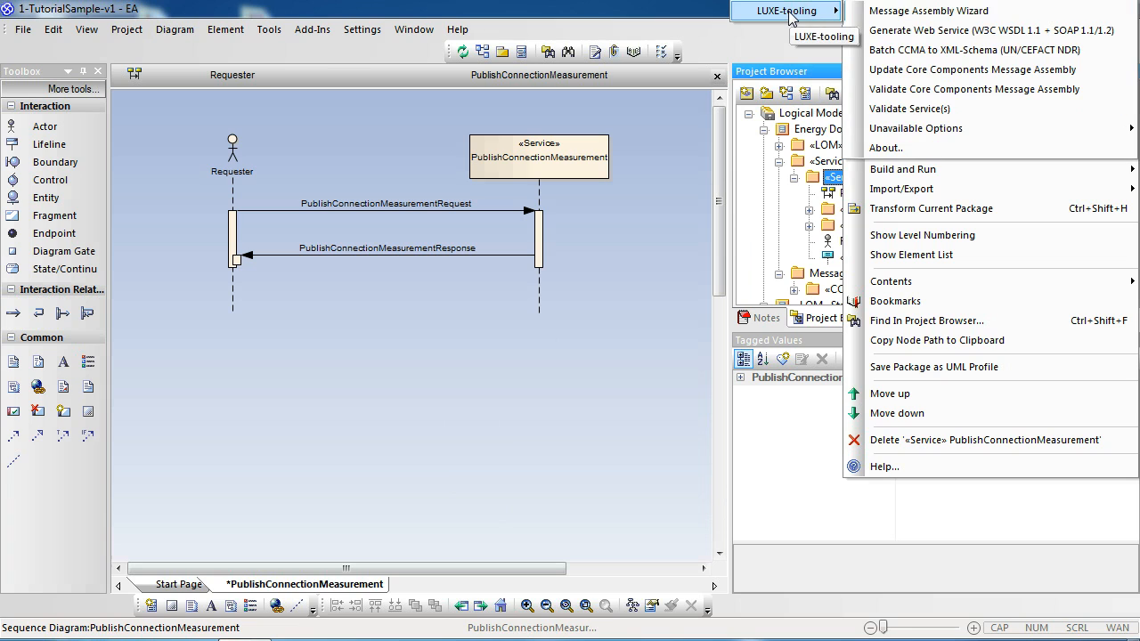
{"action": "left_click", "coordinate": [892, 111]}
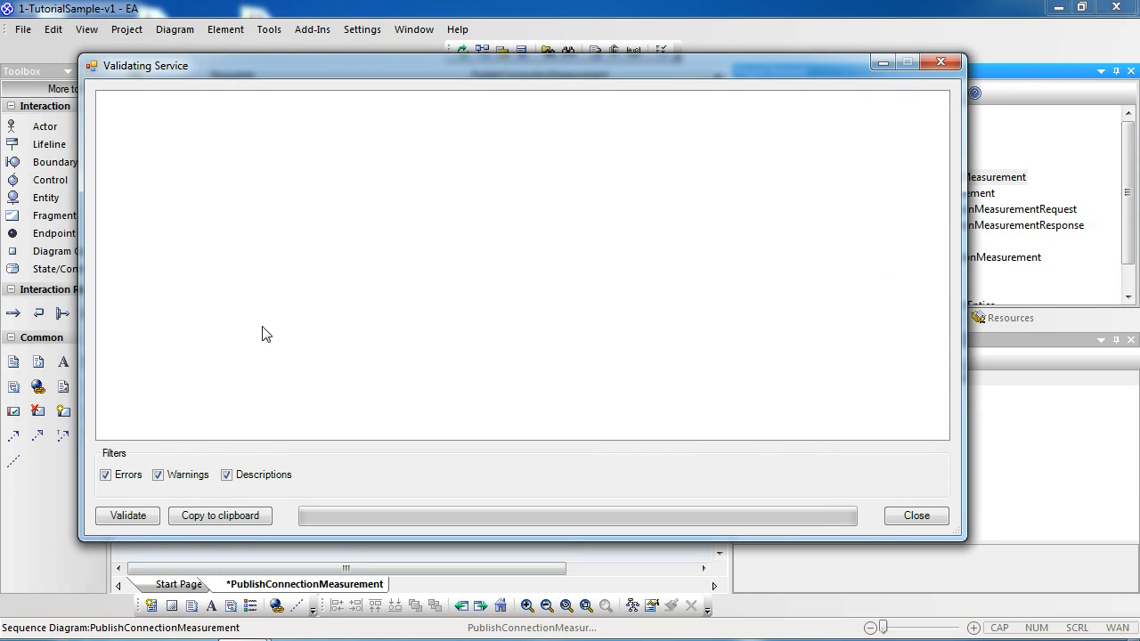
{"action": "left_click", "coordinate": [104, 519]}
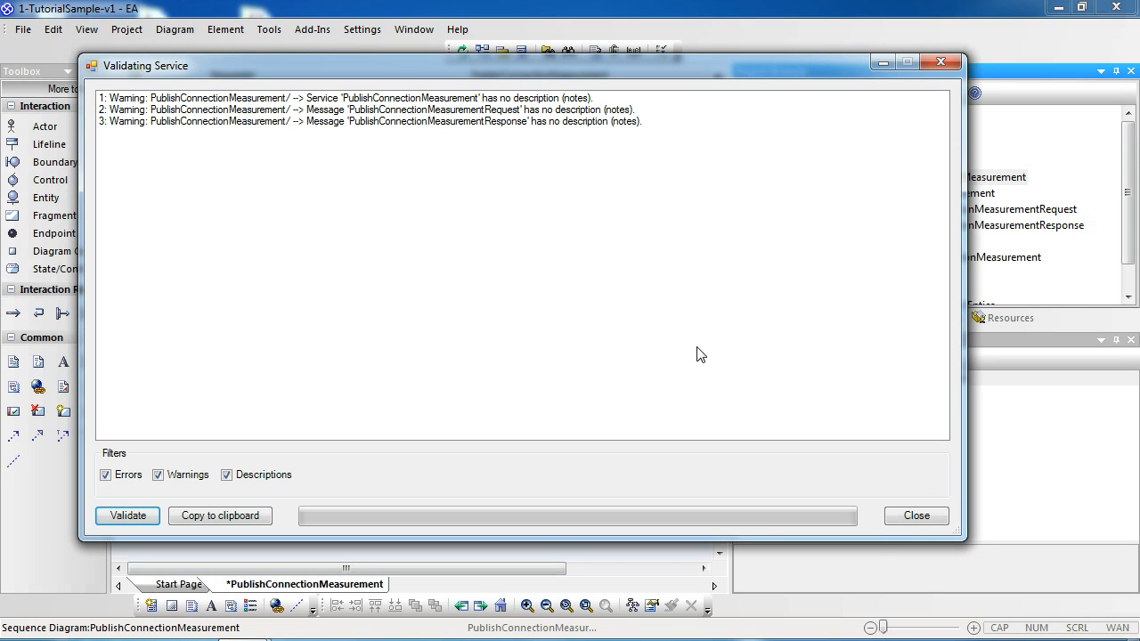
{"action": "left_click", "coordinate": [910, 516]}
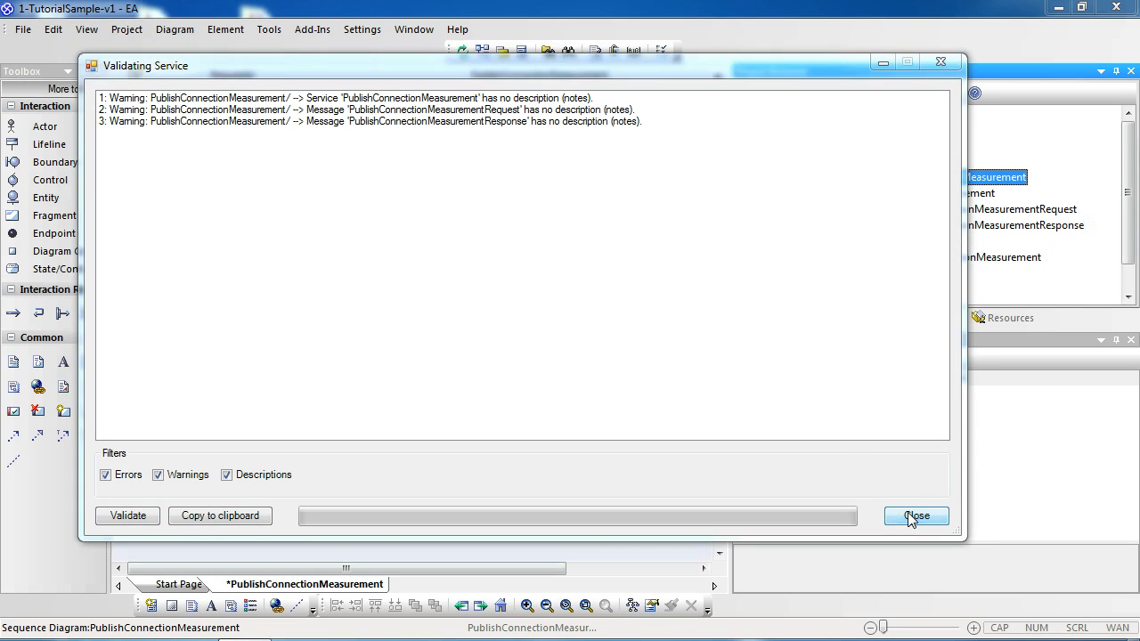
Step: Move the response message slightly lower on the lifelines
{"action": "left_click", "coordinate": [427, 353]}
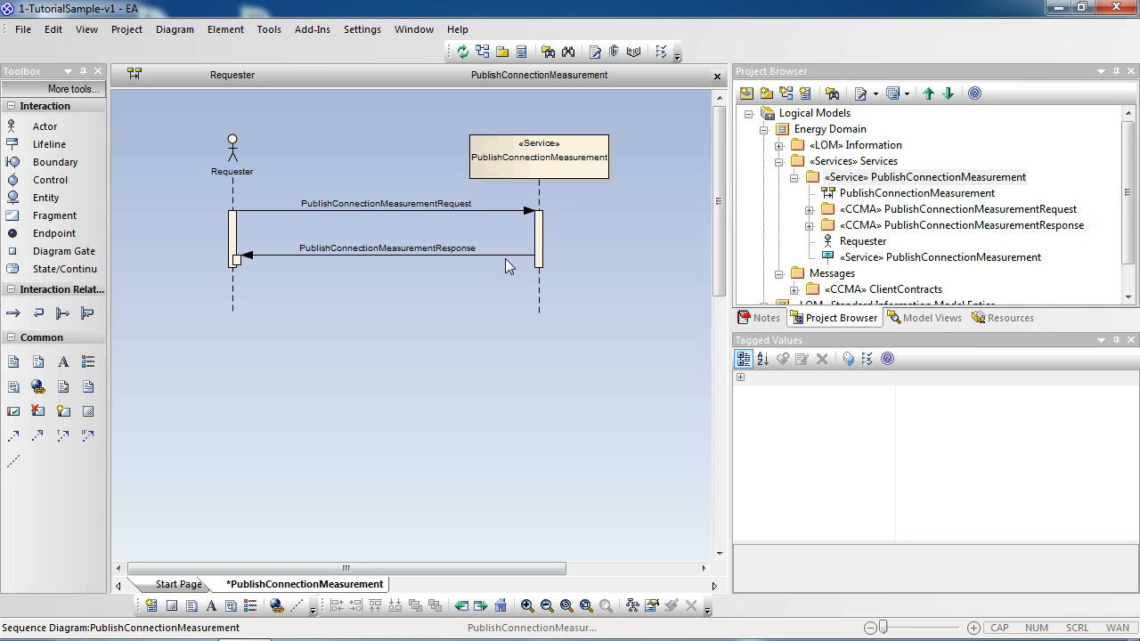
{"action": "left_click_drag", "start_coordinate": [505, 258], "coordinate": [505, 268]}
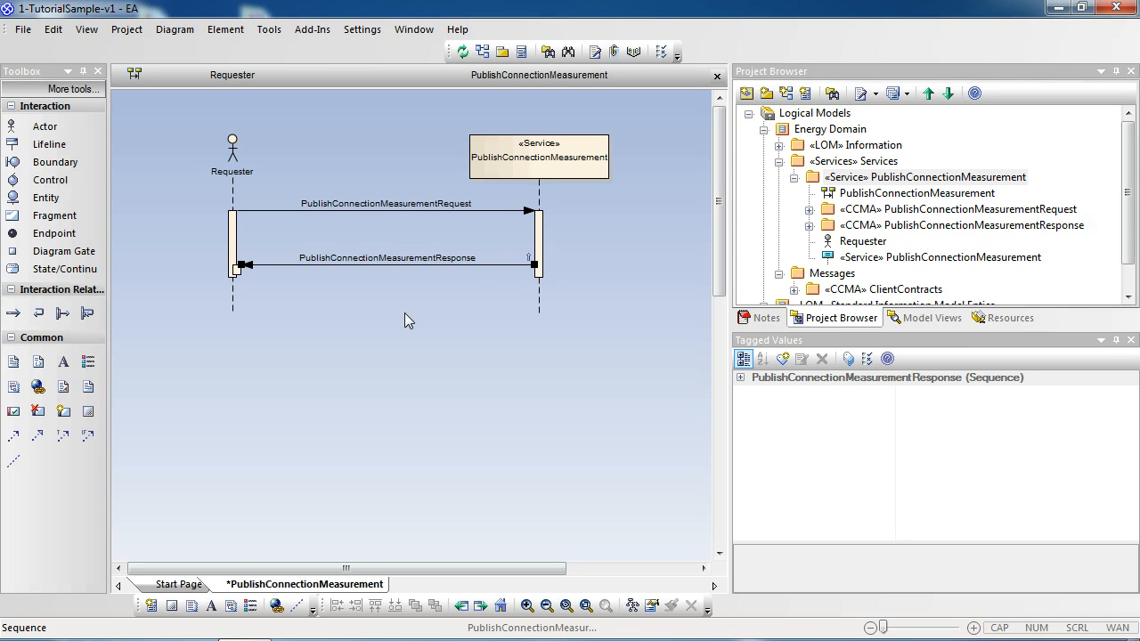
{"action": "left_click", "coordinate": [390, 331]}
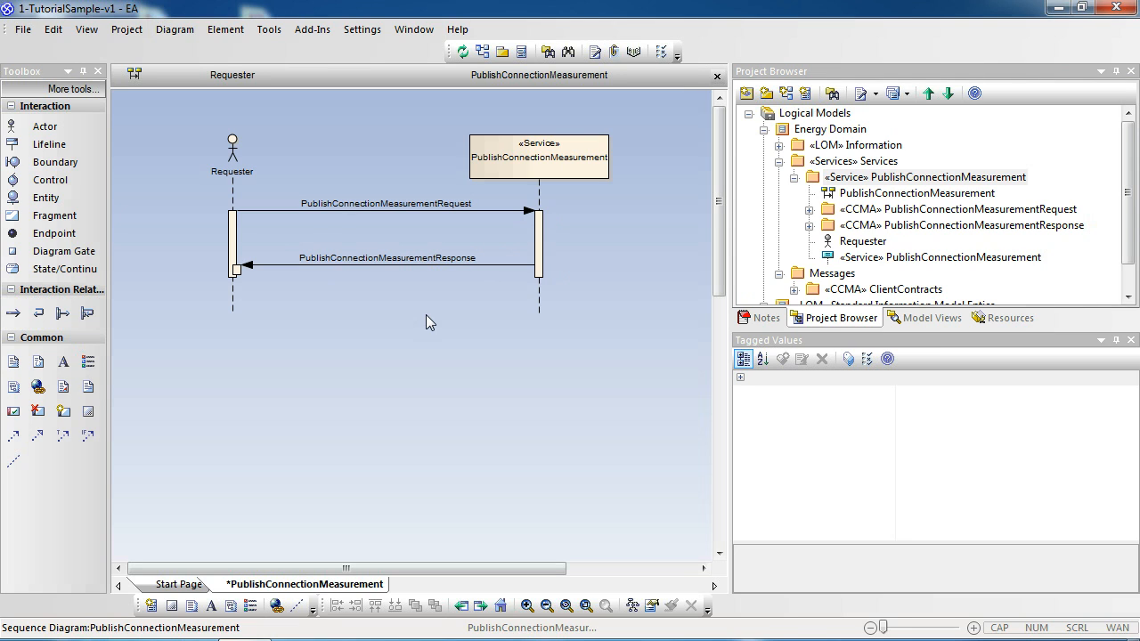
Step: Set the response message's synch type to Synchronous in its message properties
{"action": "left_click", "coordinate": [429, 267]}
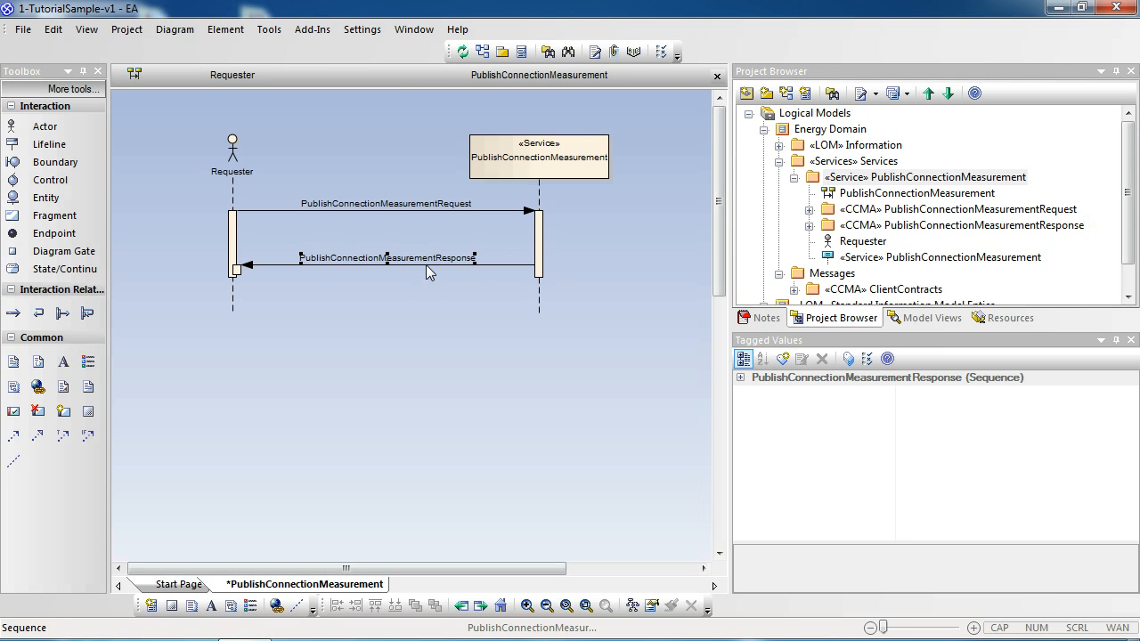
{"action": "double_click", "coordinate": [420, 266]}
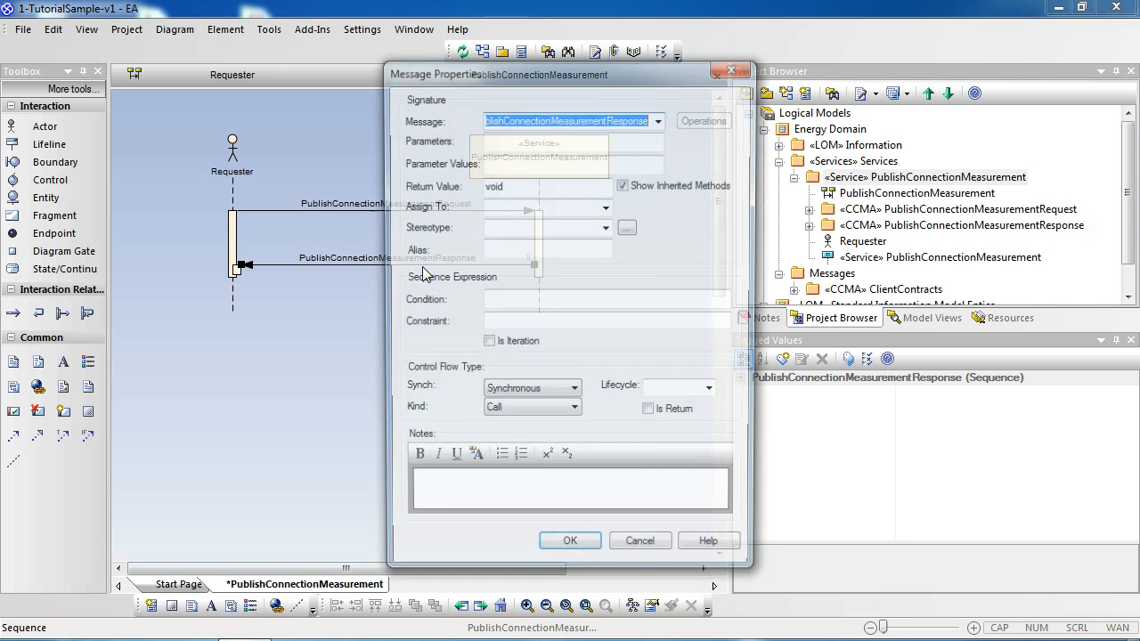
{"action": "left_click", "coordinate": [531, 395]}
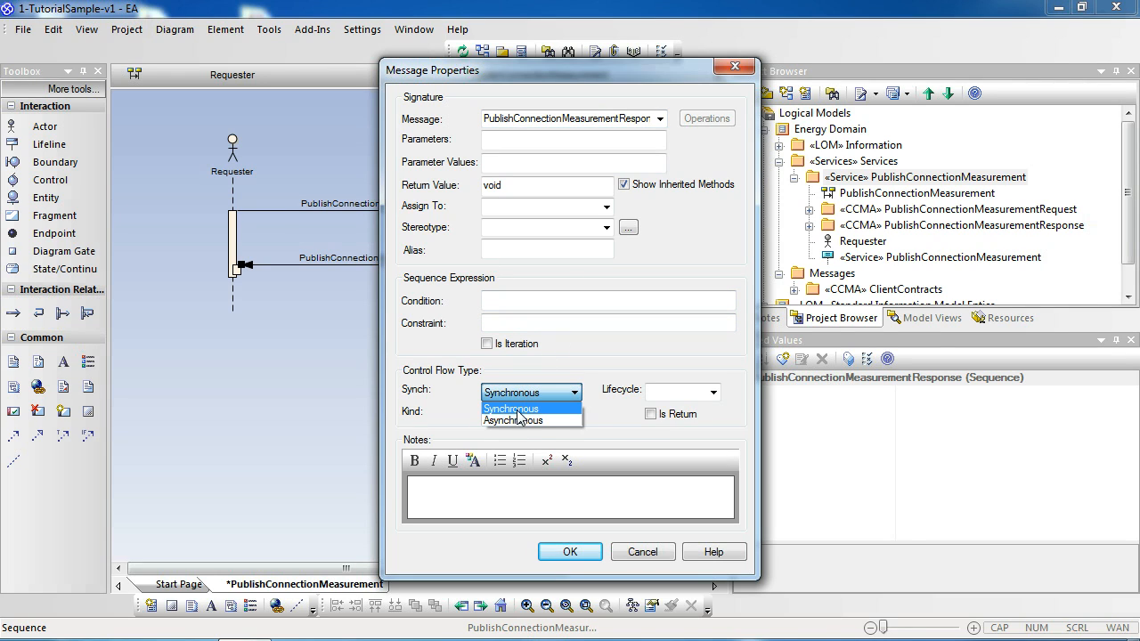
{"action": "left_click", "coordinate": [518, 411]}
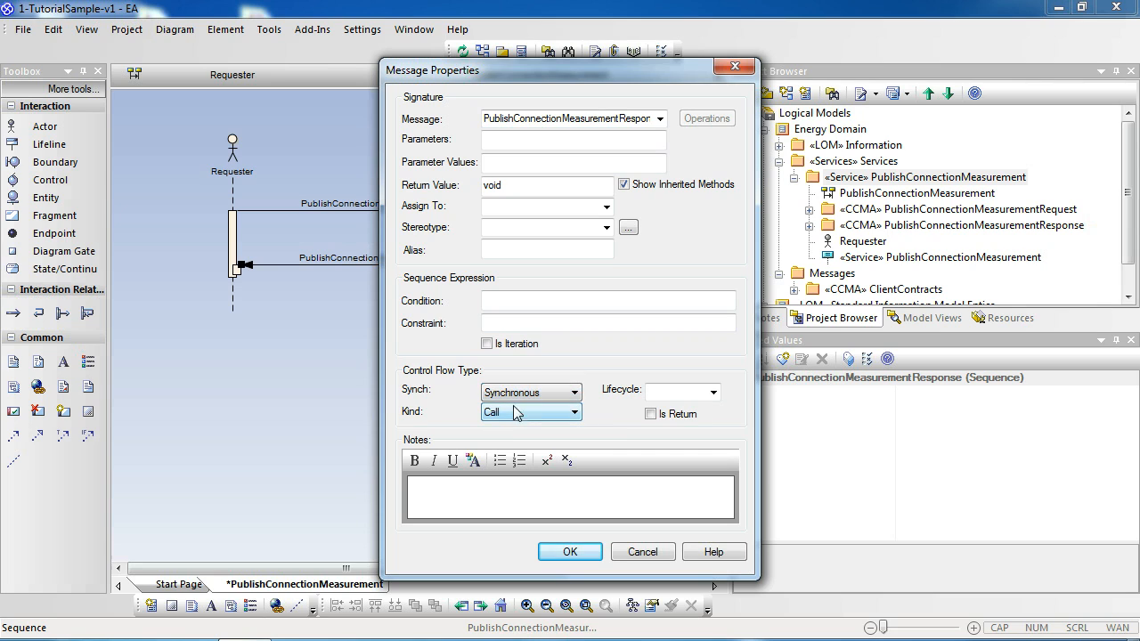
{"action": "left_click", "coordinate": [566, 552]}
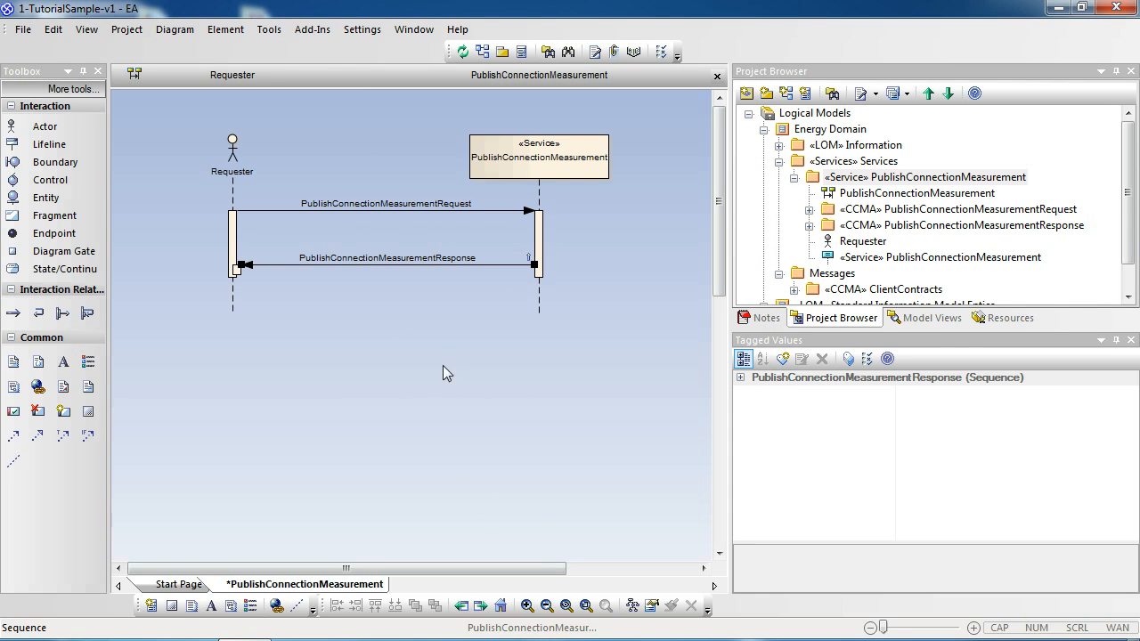
{"action": "left_click", "coordinate": [442, 366]}
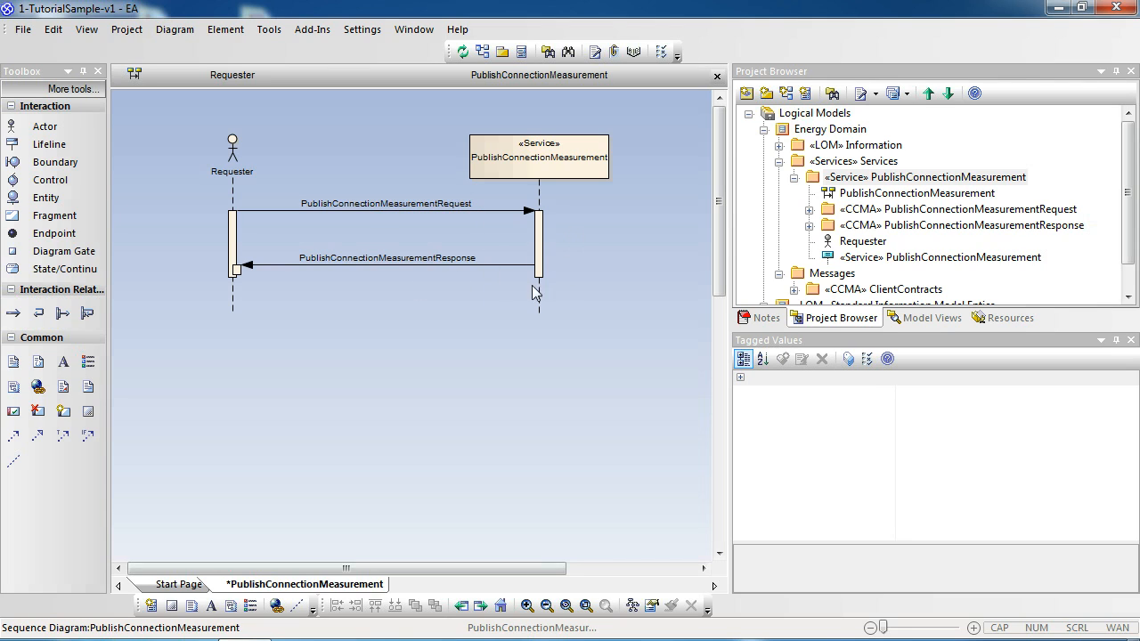